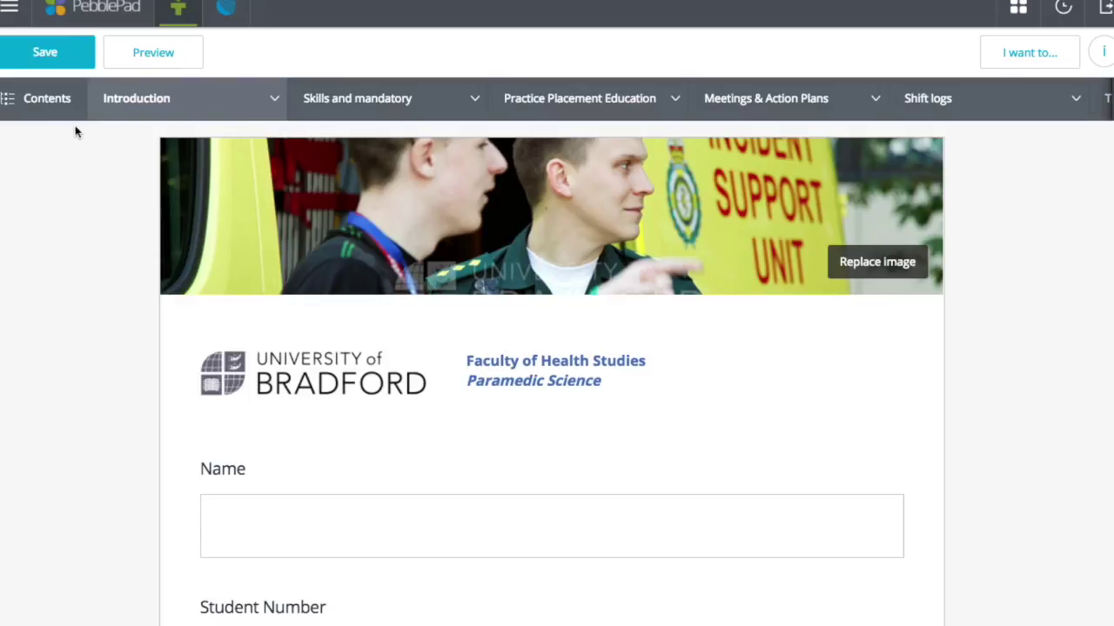
Review the workbook's contents list and browse its sections from Introduction through Final sign offs
{"action": "left_click", "coordinate": [40, 101]}
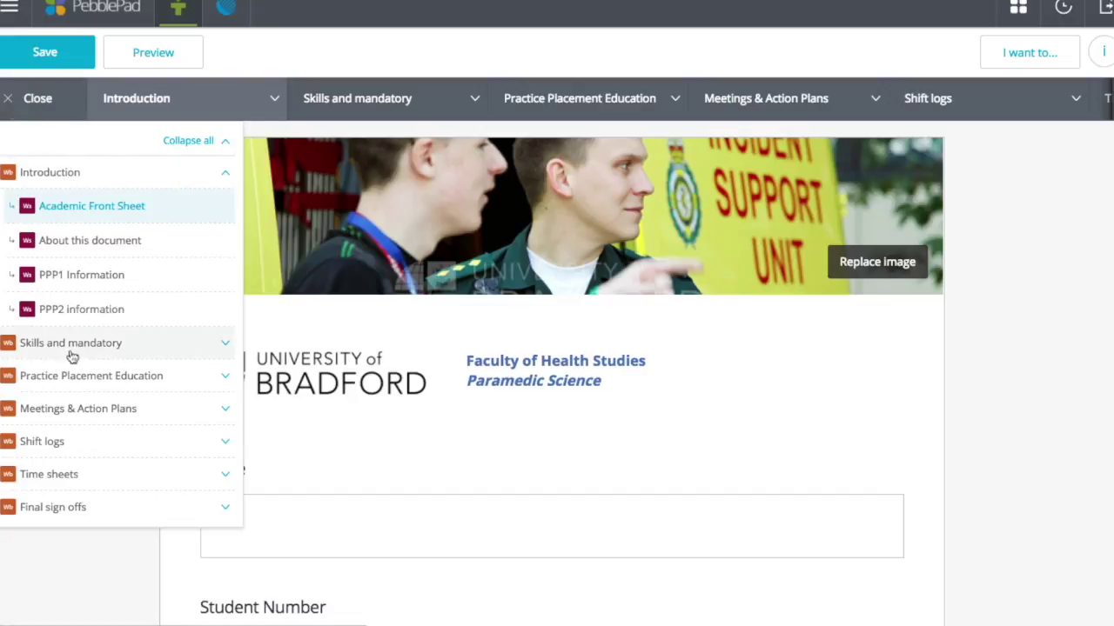
{"action": "left_click", "coordinate": [42, 101]}
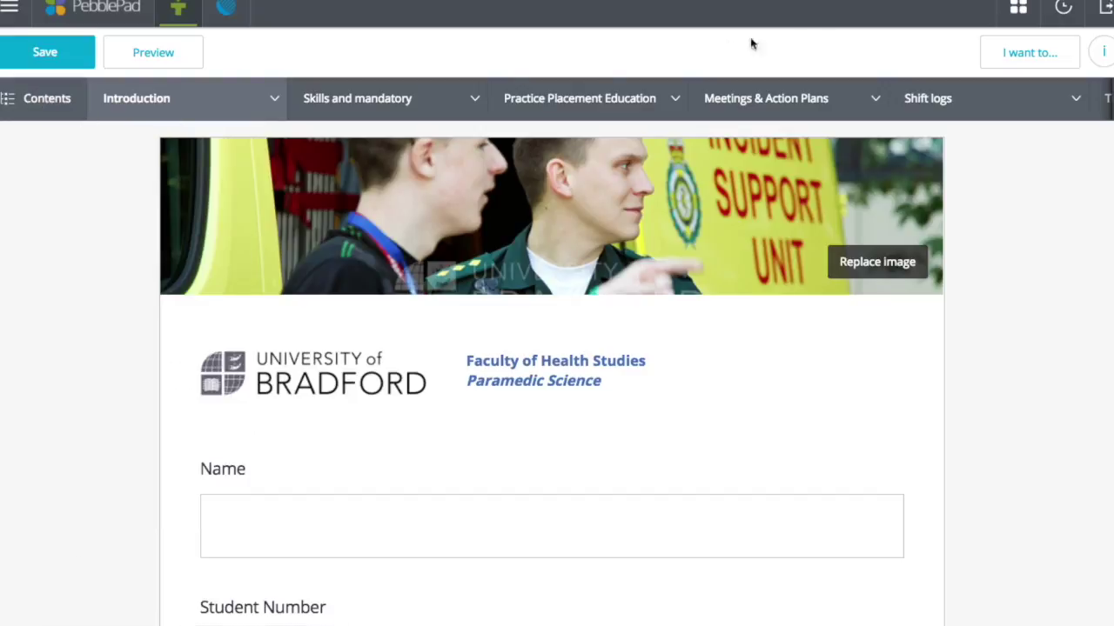
{"action": "left_click", "coordinate": [1107, 99]}
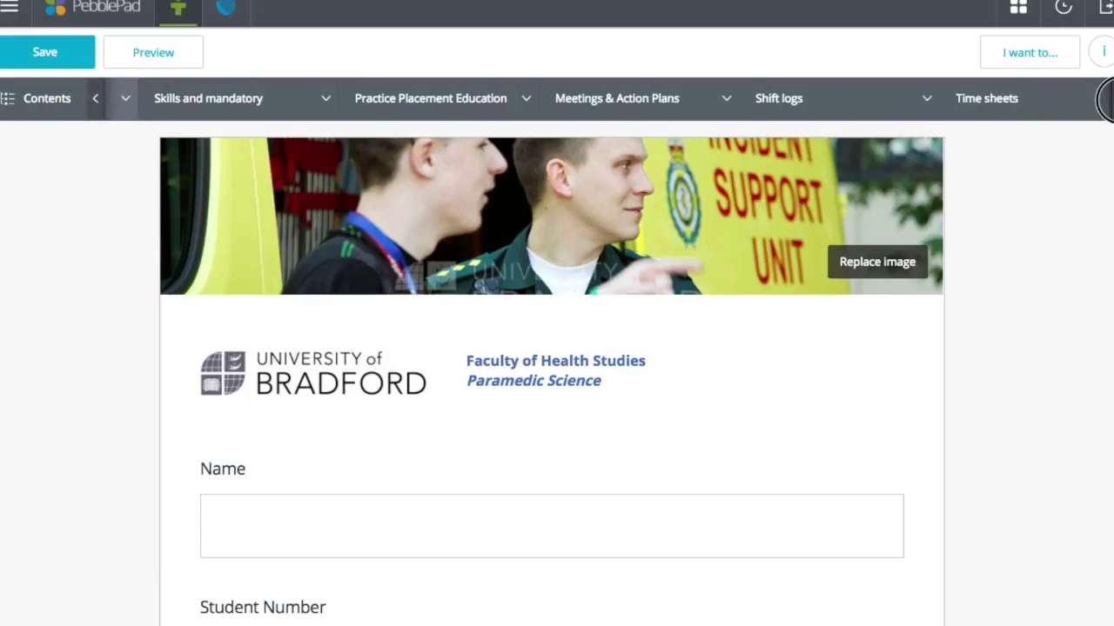
{"action": "left_click", "coordinate": [1106, 100]}
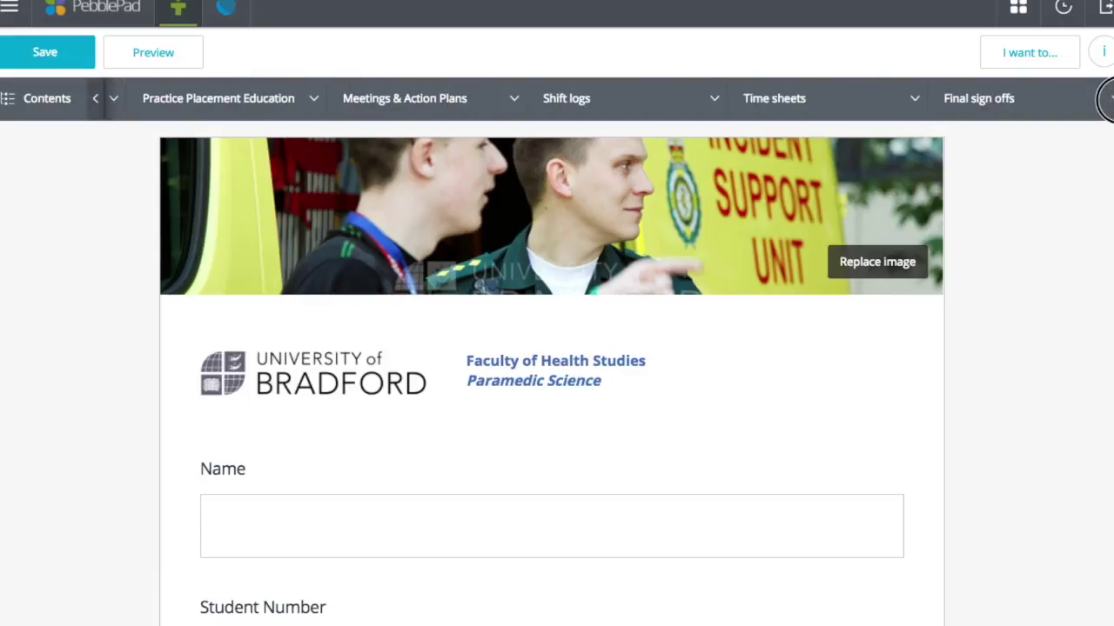
{"action": "left_click", "coordinate": [98, 99]}
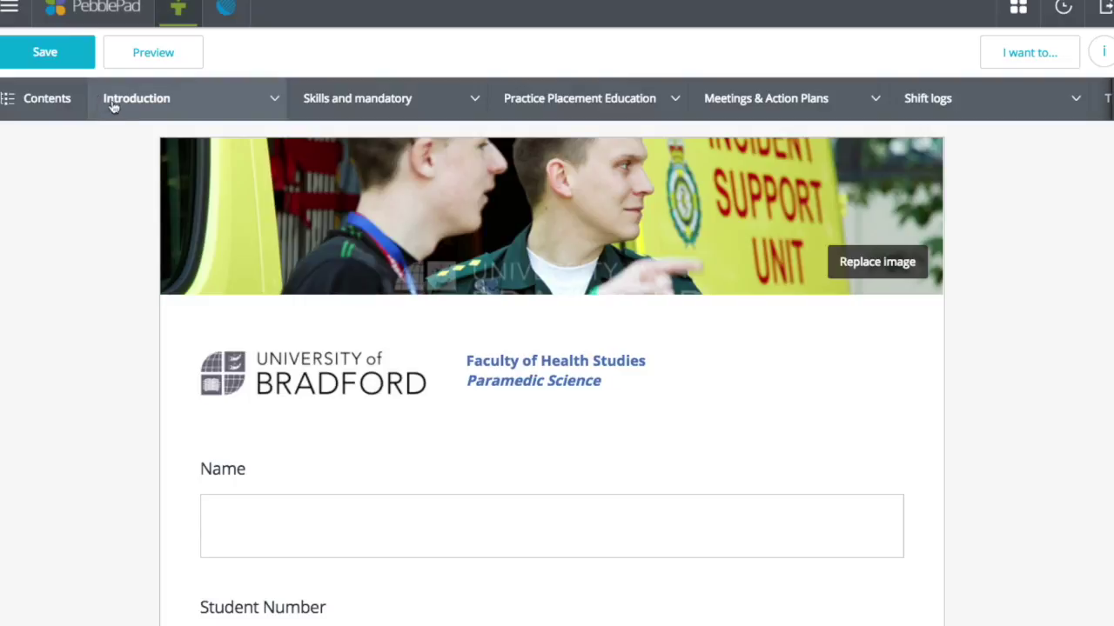
Open the PPP1 Information page in the Introduction section and read through it
{"action": "left_click", "coordinate": [134, 100]}
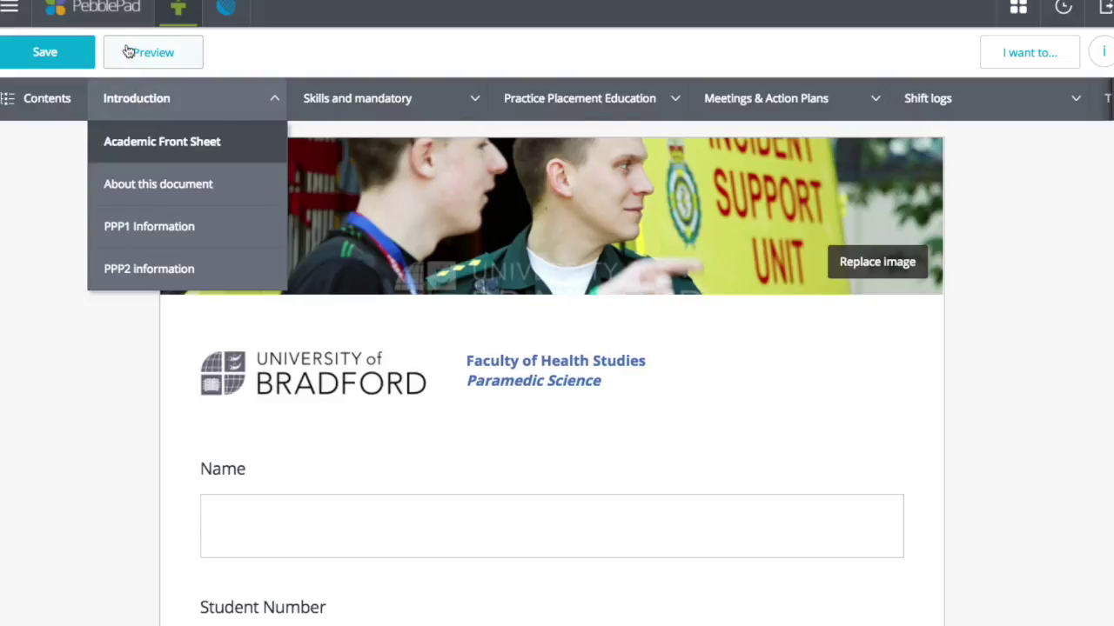
{"action": "left_click", "coordinate": [149, 230]}
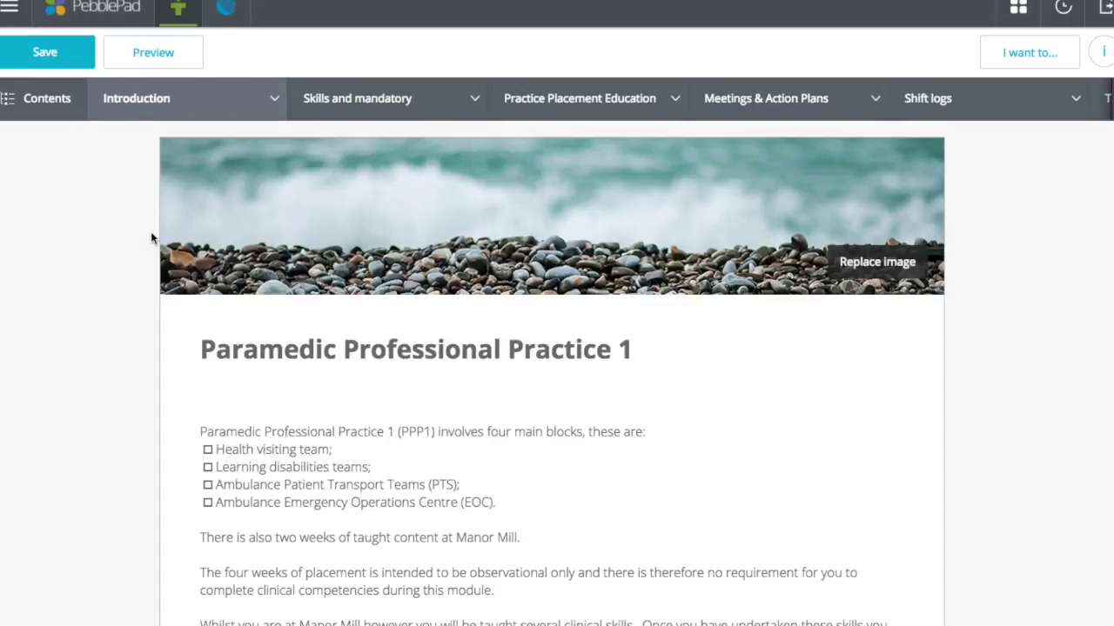
{"action": "scroll", "coordinate": [338, 352], "scroll_direction": "down", "scroll_amount": 1}
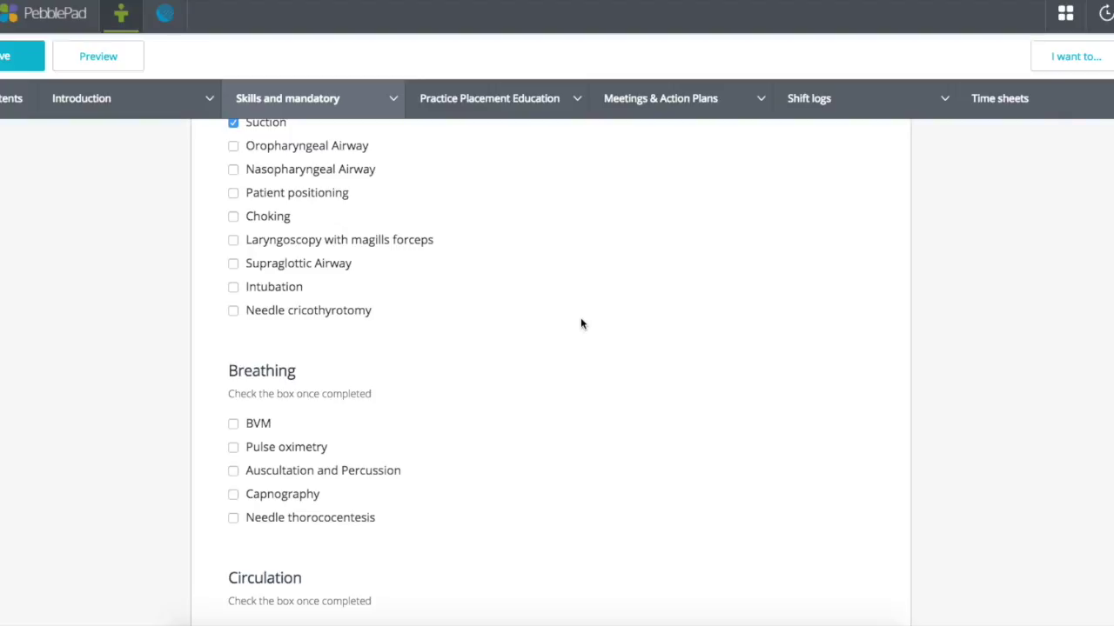
Examine the Skills and mandatory checklist from Airway Management through Assessment
{"action": "scroll", "coordinate": [346, 266], "scroll_direction": "up", "scroll_amount": 1}
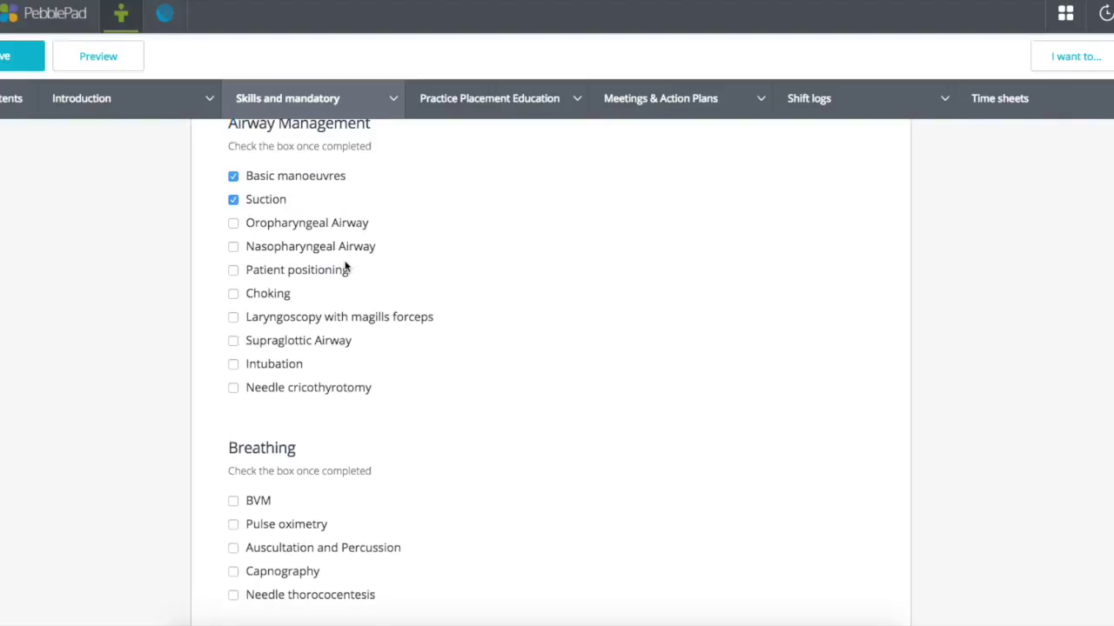
{"action": "scroll", "coordinate": [353, 266], "scroll_direction": "up", "scroll_amount": 1}
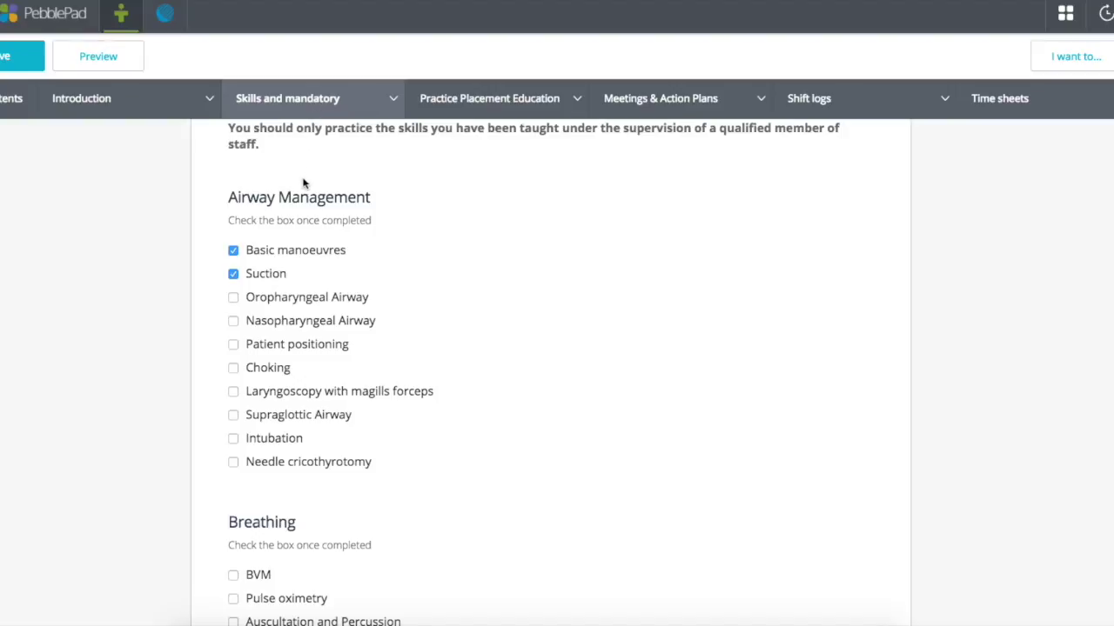
{"action": "scroll", "coordinate": [304, 184], "scroll_direction": "down", "scroll_amount": 1}
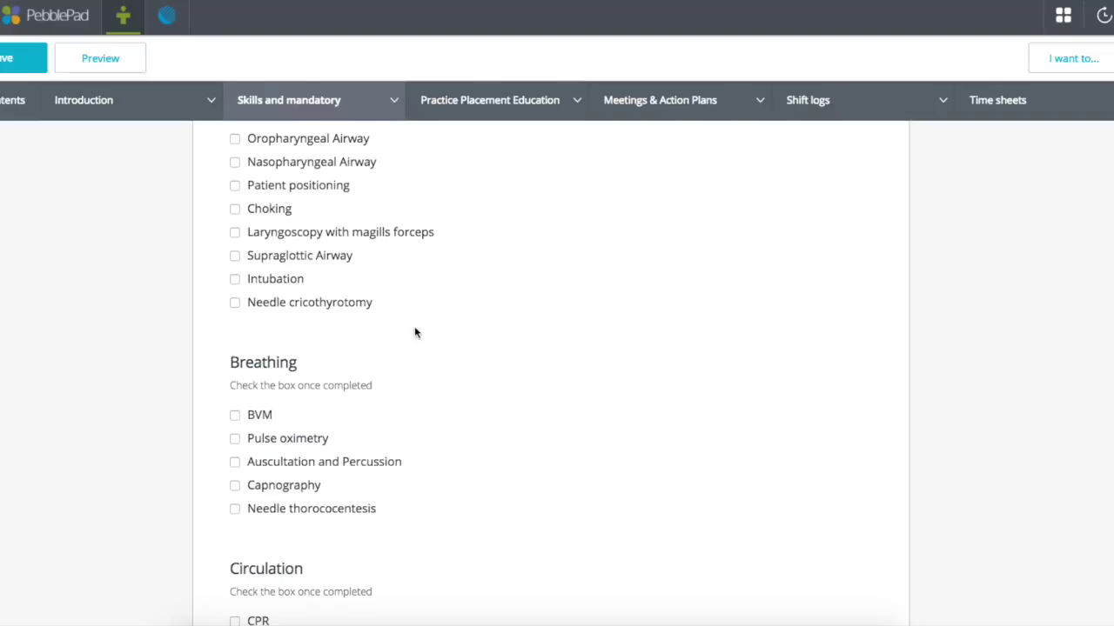
{"action": "scroll", "coordinate": [415, 332], "scroll_direction": "down", "scroll_amount": 1}
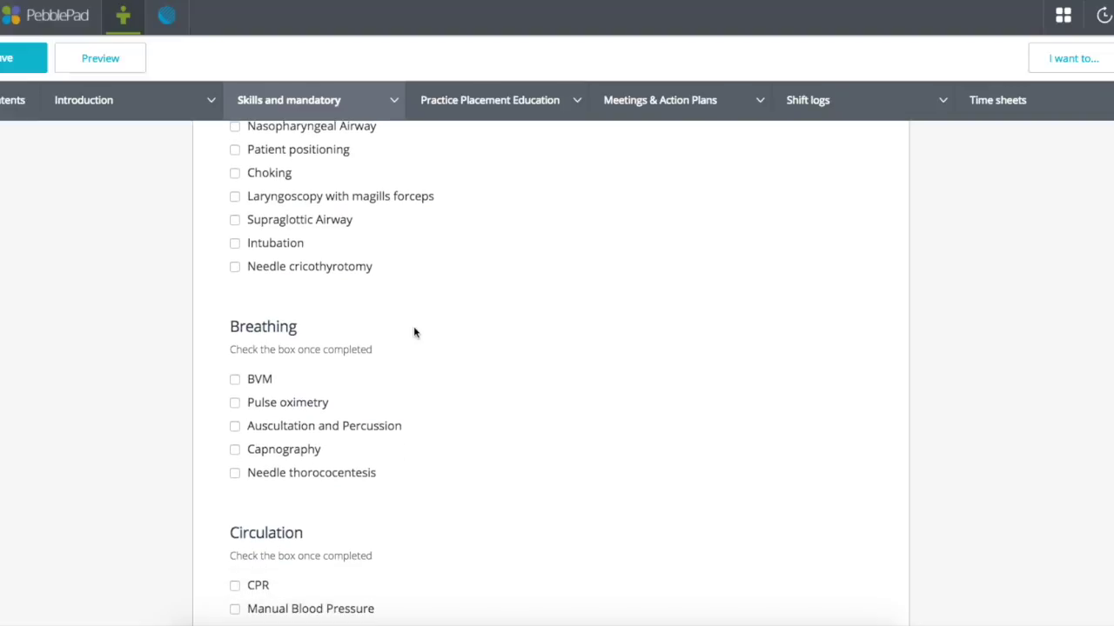
{"action": "scroll", "coordinate": [415, 332], "scroll_direction": "up", "scroll_amount": 4}
{"action": "scroll", "coordinate": [415, 332], "scroll_direction": "down", "scroll_amount": 1}
{"action": "scroll", "coordinate": [415, 332], "scroll_direction": "down", "scroll_amount": 12}
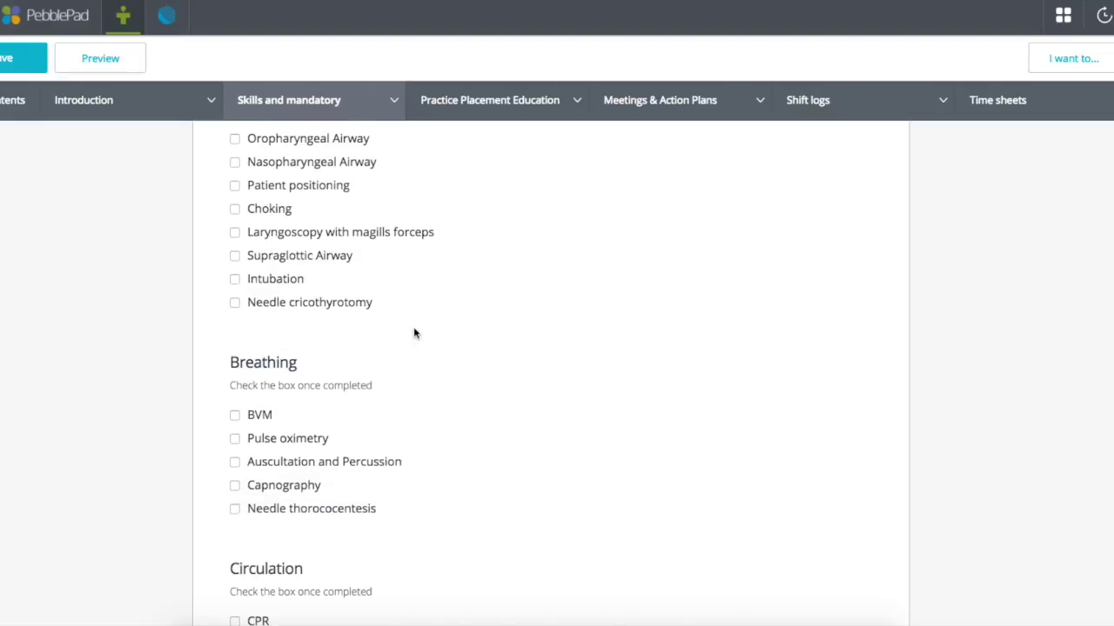
{"action": "scroll", "coordinate": [411, 335], "scroll_direction": "down", "scroll_amount": 3}
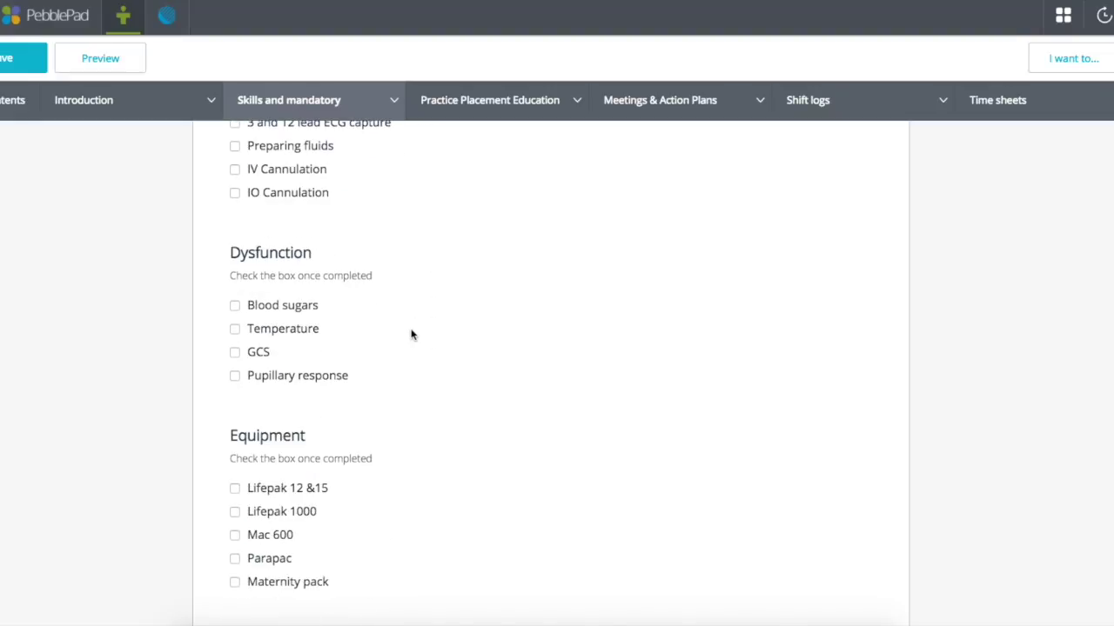
{"action": "scroll", "coordinate": [411, 335], "scroll_direction": "down", "scroll_amount": 3}
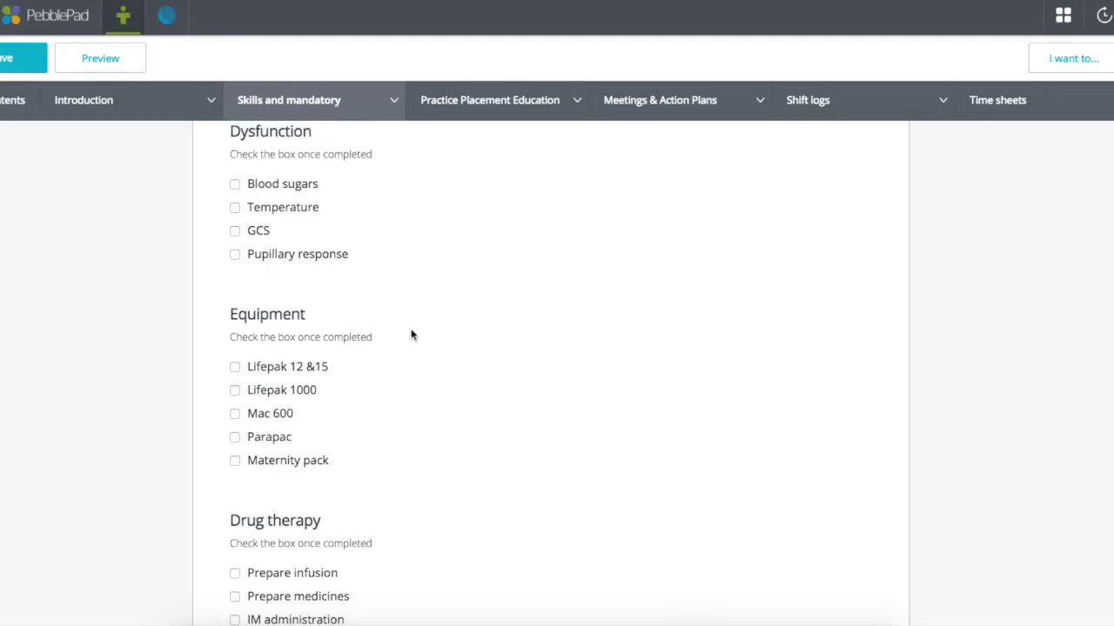
{"action": "scroll", "coordinate": [412, 335], "scroll_direction": "down", "scroll_amount": 5}
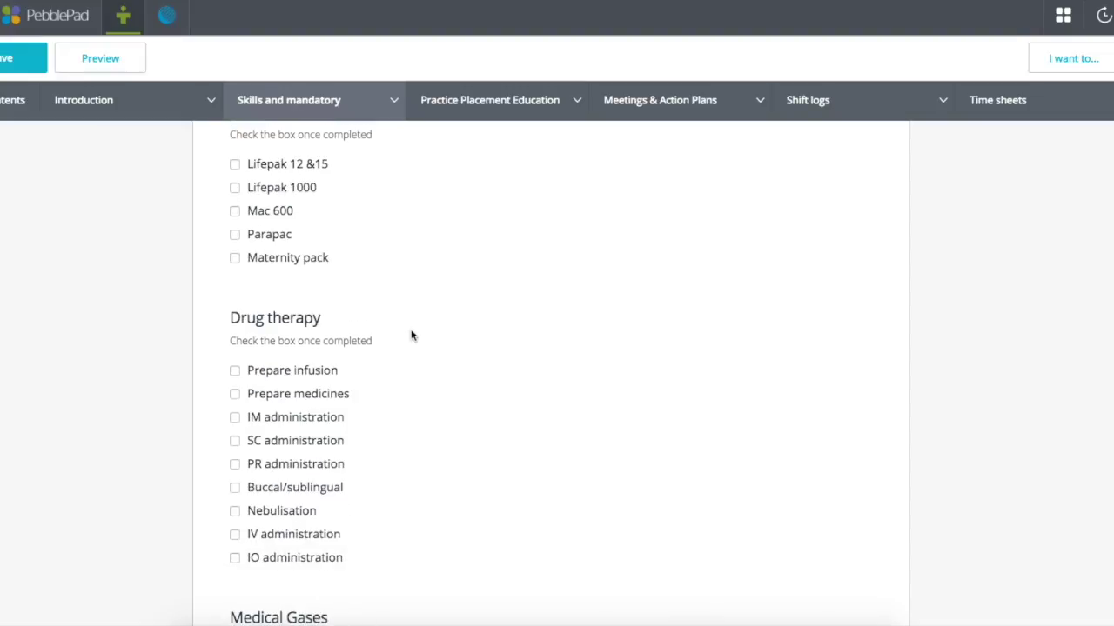
{"action": "scroll", "coordinate": [411, 335], "scroll_direction": "down", "scroll_amount": 5}
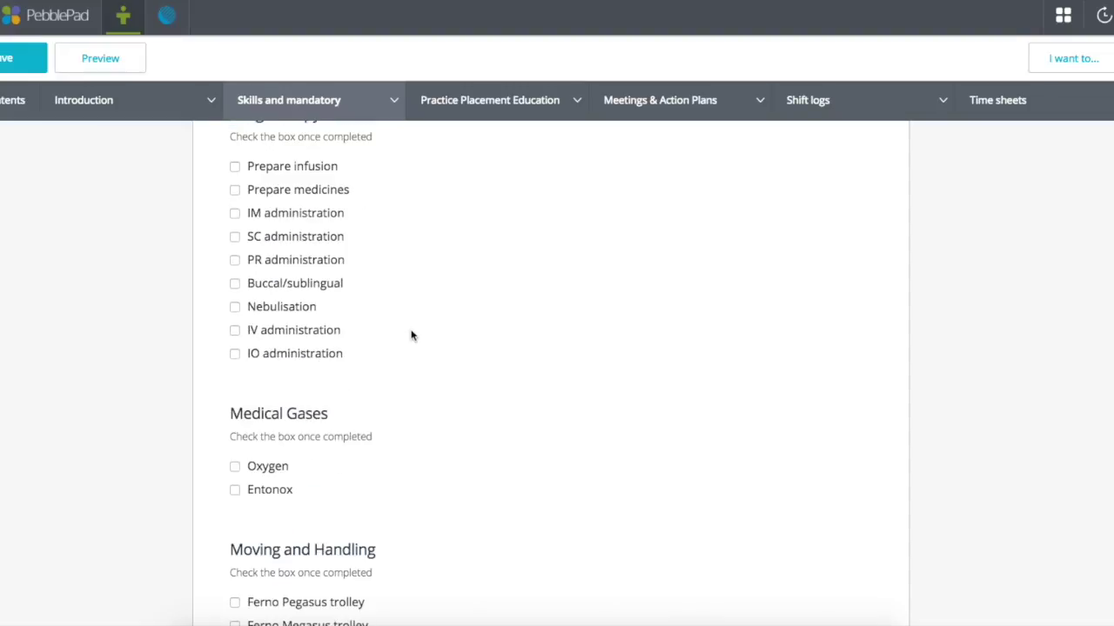
{"action": "scroll", "coordinate": [412, 335], "scroll_direction": "down", "scroll_amount": 10}
{"action": "scroll", "coordinate": [415, 337], "scroll_direction": "down", "scroll_amount": 7}
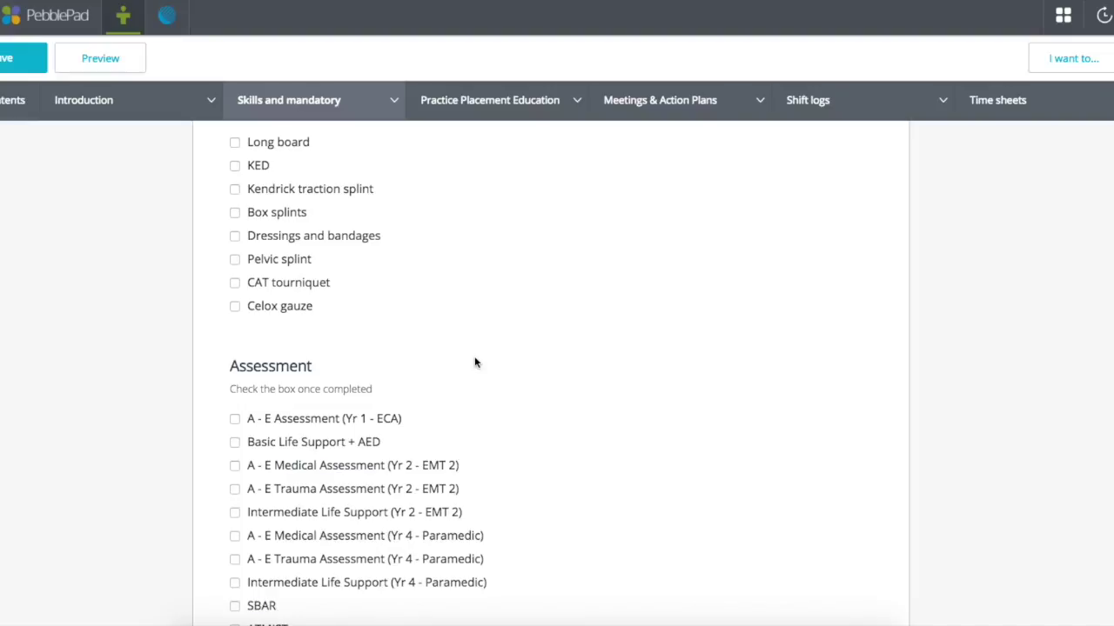
{"action": "scroll", "coordinate": [475, 362], "scroll_direction": "down", "scroll_amount": 1}
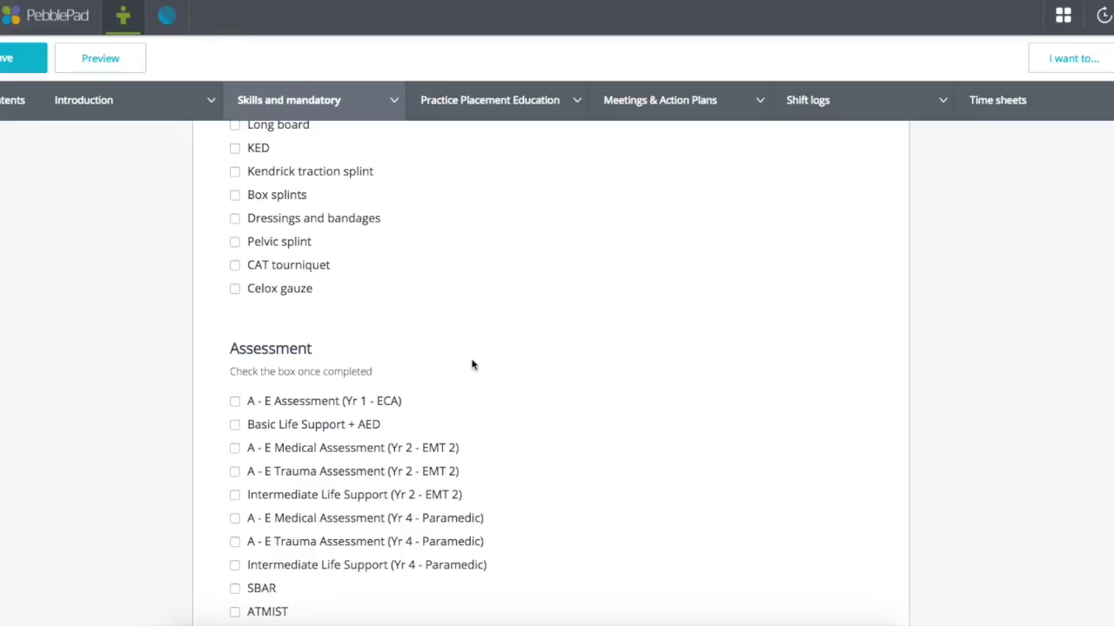
Mark Entonox as completed under Medical Gases in the Skills and mandatory checklist
{"action": "scroll", "coordinate": [473, 365], "scroll_direction": "down", "scroll_amount": 3}
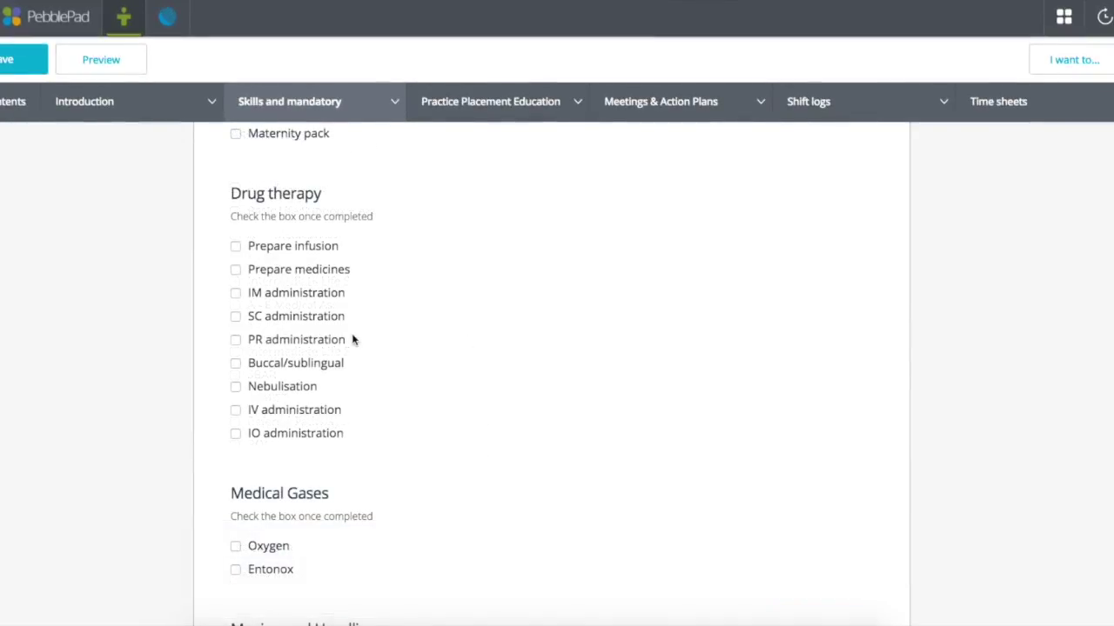
{"action": "scroll", "coordinate": [353, 340], "scroll_direction": "down", "scroll_amount": 2}
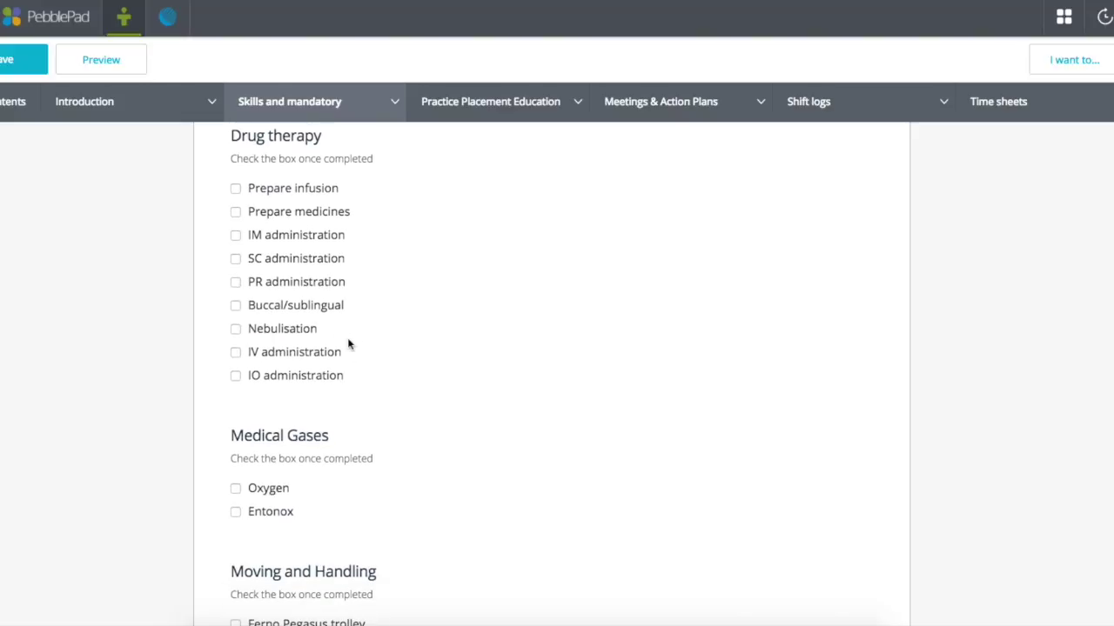
{"action": "left_click", "coordinate": [235, 512]}
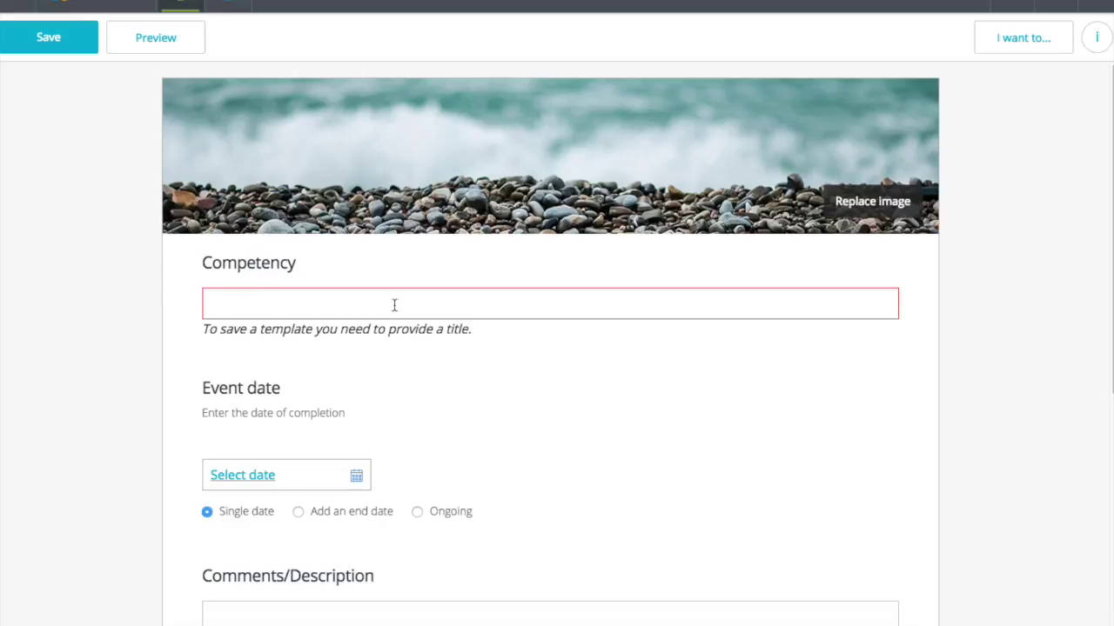
{"action": "key", "text": "Tab"}
{"action": "key", "text": "Tab"}
{"action": "key", "text": "Tab"}
{"action": "key", "text": "Tab"}
{"action": "key", "text": "Tab"}
{"action": "type", "text": "A"}
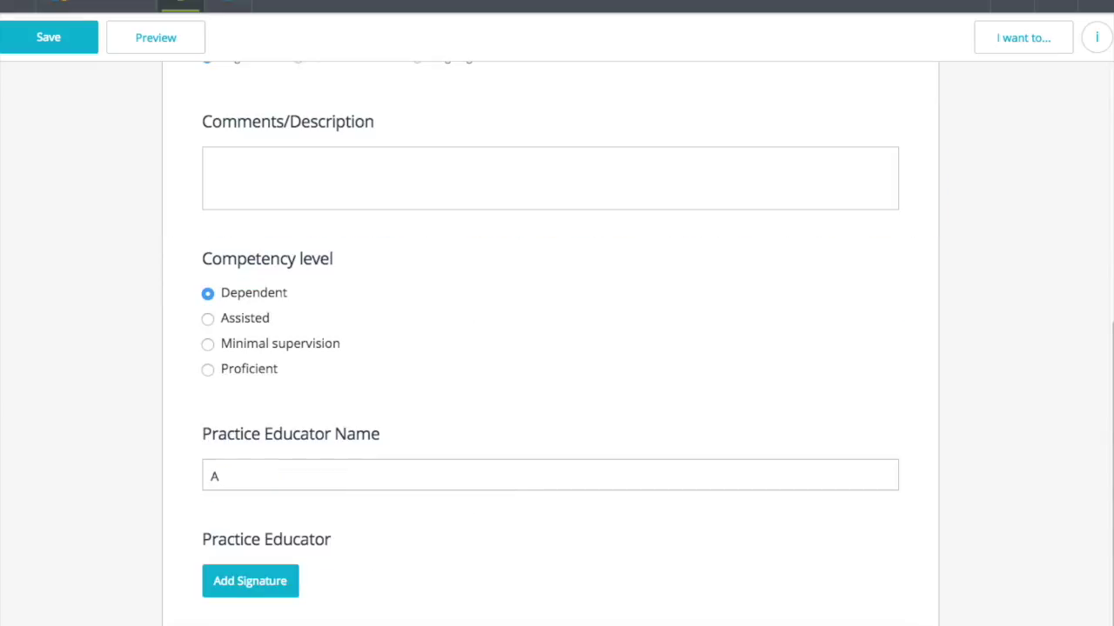
Enter "Airway" as the competency and set a single event date of Fri 27-Jan-2017
{"action": "scroll", "coordinate": [365, 330], "scroll_direction": "up", "scroll_amount": 10}
{"action": "left_click", "coordinate": [354, 315]}
{"action": "type", "text": "Airway"}
{"action": "scroll", "coordinate": [332, 317], "scroll_direction": "down", "scroll_amount": 1}
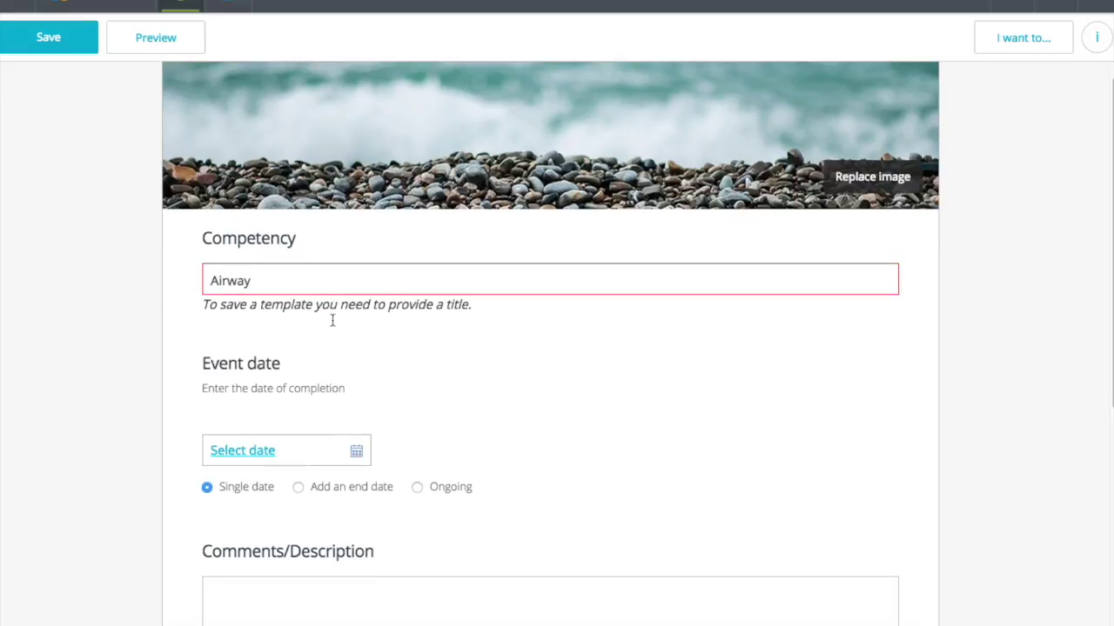
{"action": "left_click", "coordinate": [255, 461]}
{"action": "left_click", "coordinate": [327, 375]}
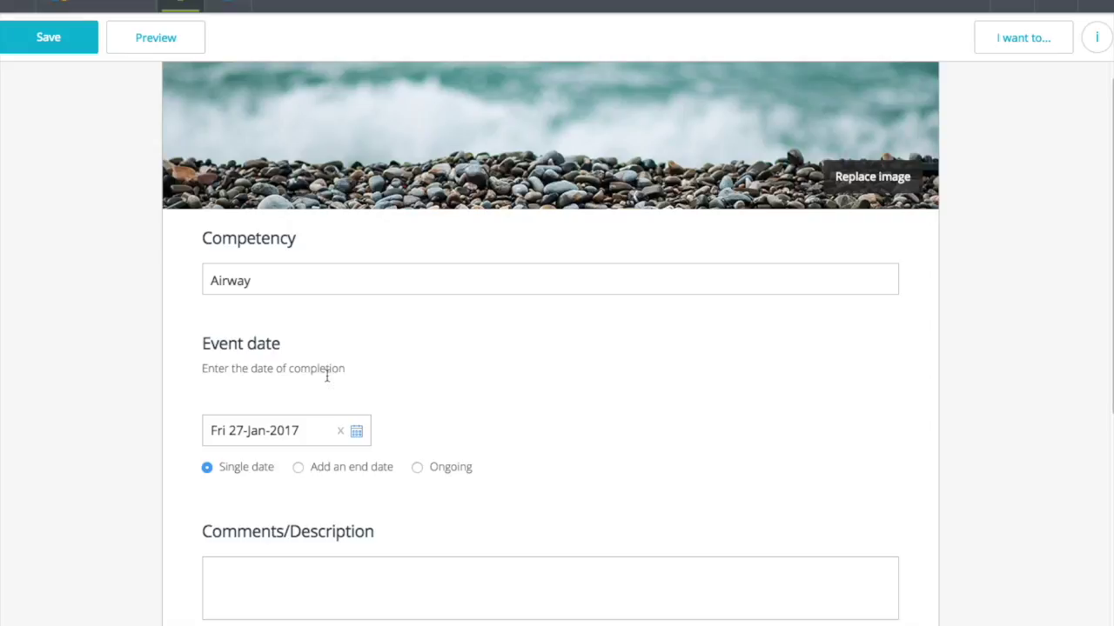
Paste the prepared account of managing a patient's airway during a cardiac arrest into the Comments/Description field
{"action": "scroll", "coordinate": [327, 376], "scroll_direction": "down", "scroll_amount": 3}
{"action": "left_click", "coordinate": [258, 328]}
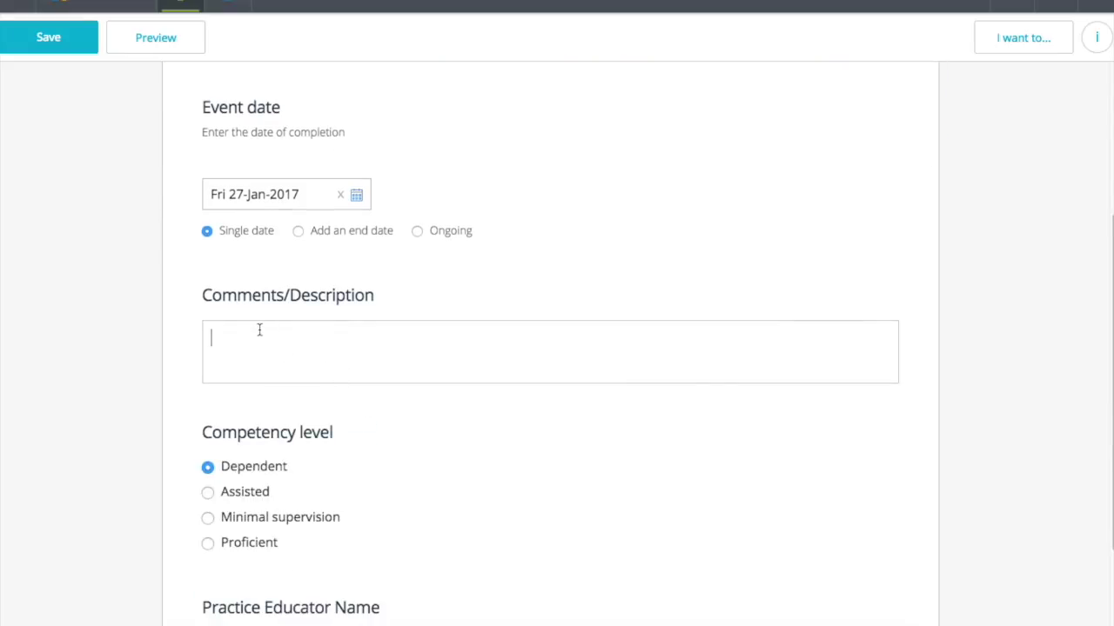
{"action": "right_click", "coordinate": [262, 342]}
{"action": "left_click", "coordinate": [302, 414]}
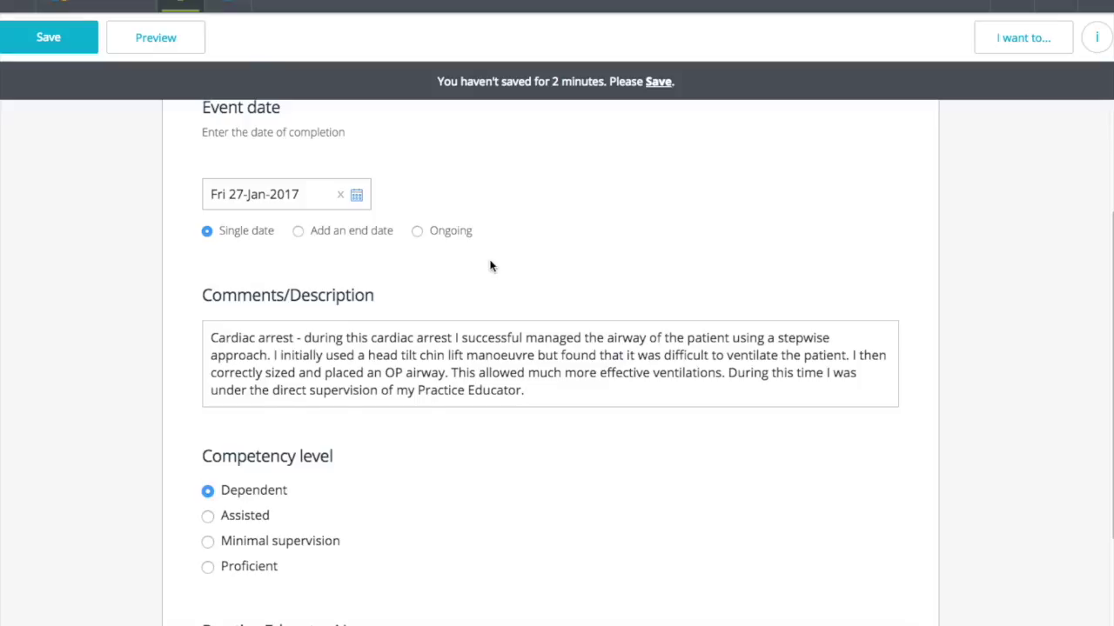
Set the competency level to Minimal supervision and replace the Practice Educator Name with "Paramedic"
{"action": "scroll", "coordinate": [490, 266], "scroll_direction": "down", "scroll_amount": 1}
{"action": "scroll", "coordinate": [492, 258], "scroll_direction": "down", "scroll_amount": 1}
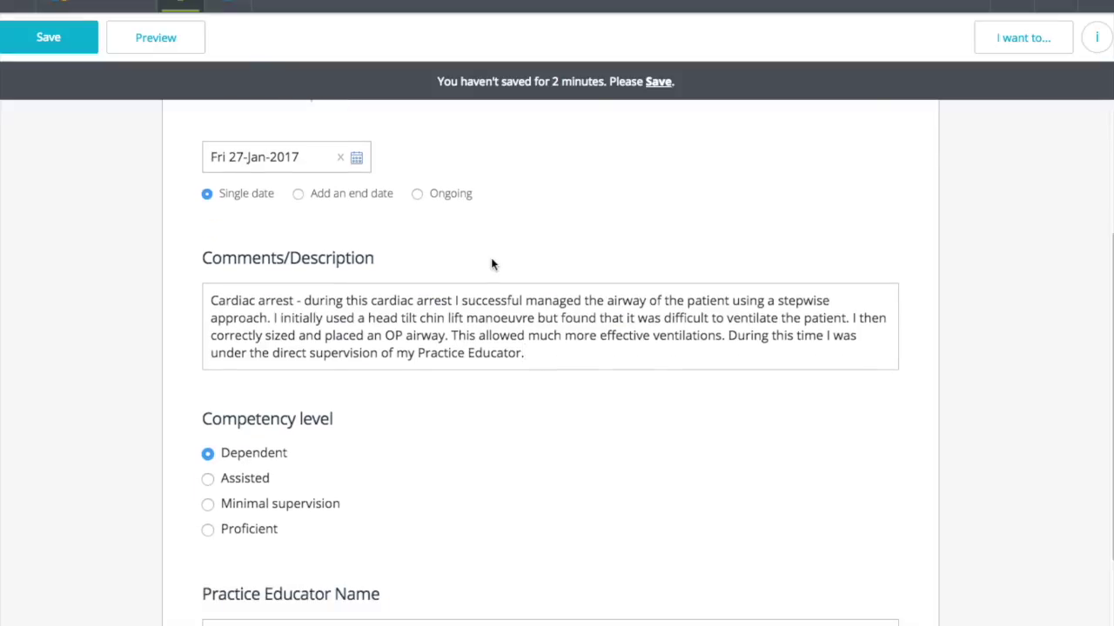
{"action": "scroll", "coordinate": [492, 259], "scroll_direction": "down", "scroll_amount": 1}
{"action": "scroll", "coordinate": [489, 261], "scroll_direction": "down", "scroll_amount": 2}
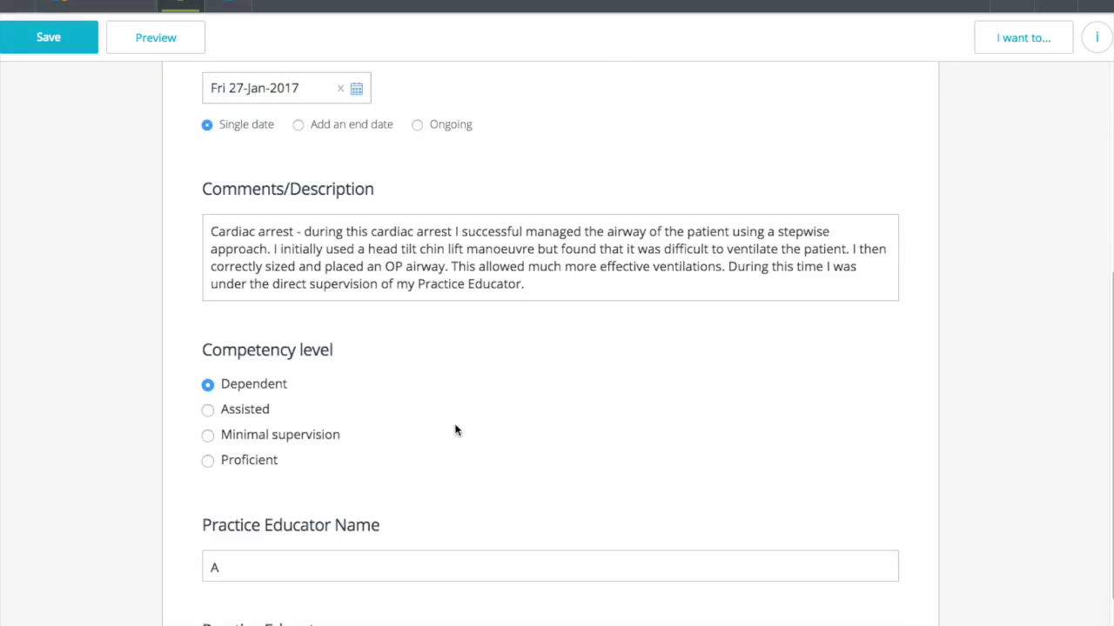
{"action": "left_click", "coordinate": [207, 437]}
{"action": "left_click", "coordinate": [261, 572]}
{"action": "key", "text": "BackSpace"}
{"action": "type", "text": "Paramedic"}
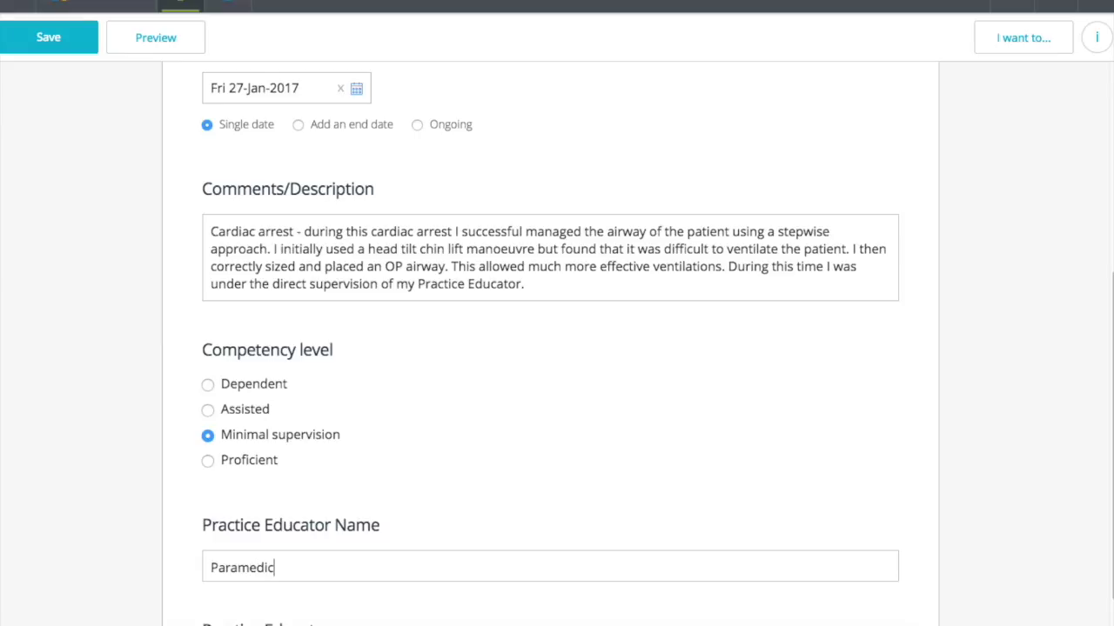
Add a freehand Practice Educator signature to the competency sheet and confirm it
{"action": "scroll", "coordinate": [248, 510], "scroll_direction": "down", "scroll_amount": 1}
{"action": "left_click", "coordinate": [253, 567]}
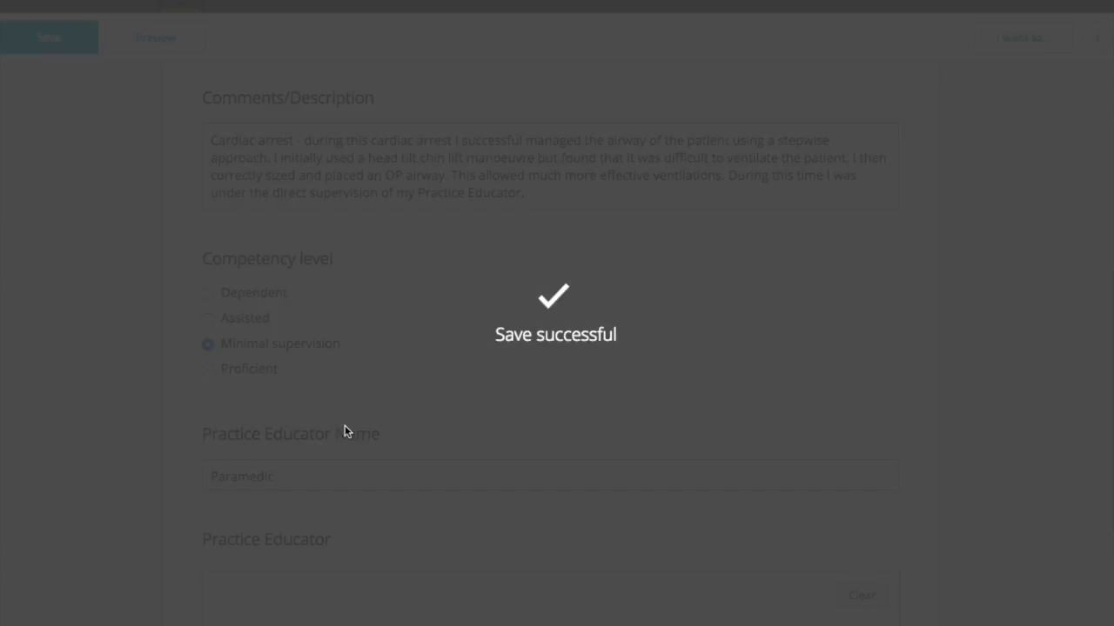
{"action": "scroll", "coordinate": [334, 474], "scroll_direction": "down", "scroll_amount": 2}
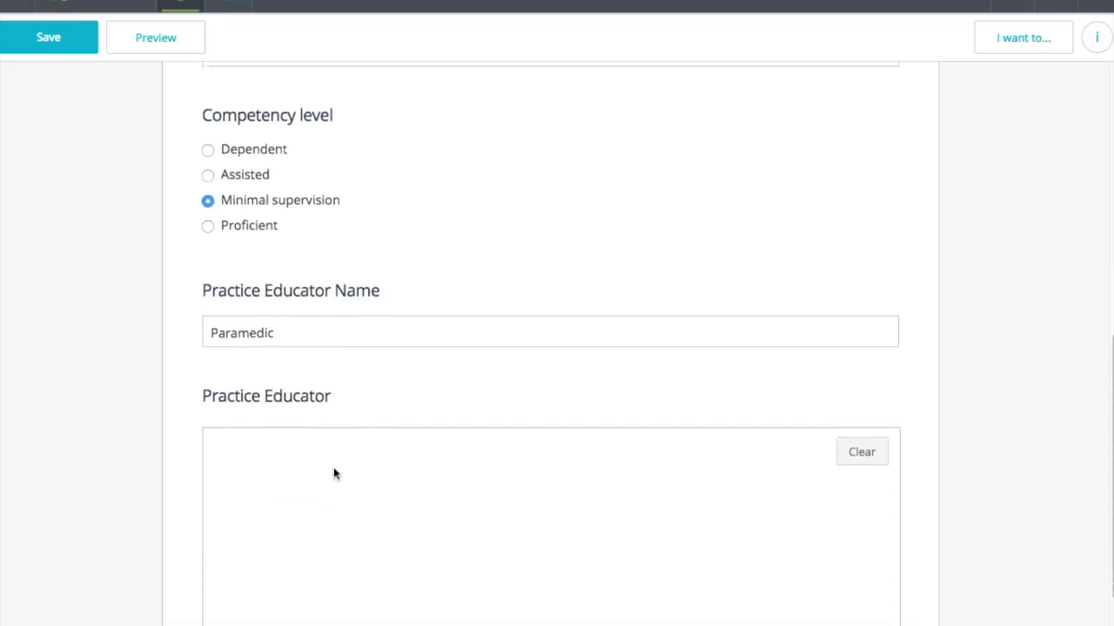
{"action": "scroll", "coordinate": [335, 474], "scroll_direction": "down", "scroll_amount": 1}
{"action": "mouse_move", "coordinate": [345, 391]}
{"action": "left_mouse_down"}
{"action": "mouse_move", "coordinate": [429, 540]}
{"action": "mouse_move", "coordinate": [578, 480]}
{"action": "left_mouse_up"}
{"action": "mouse_move", "coordinate": [493, 488]}
{"action": "left_mouse_down"}
{"action": "mouse_move", "coordinate": [269, 415]}
{"action": "mouse_move", "coordinate": [386, 519]}
{"action": "mouse_move", "coordinate": [440, 418]}
{"action": "left_mouse_up"}
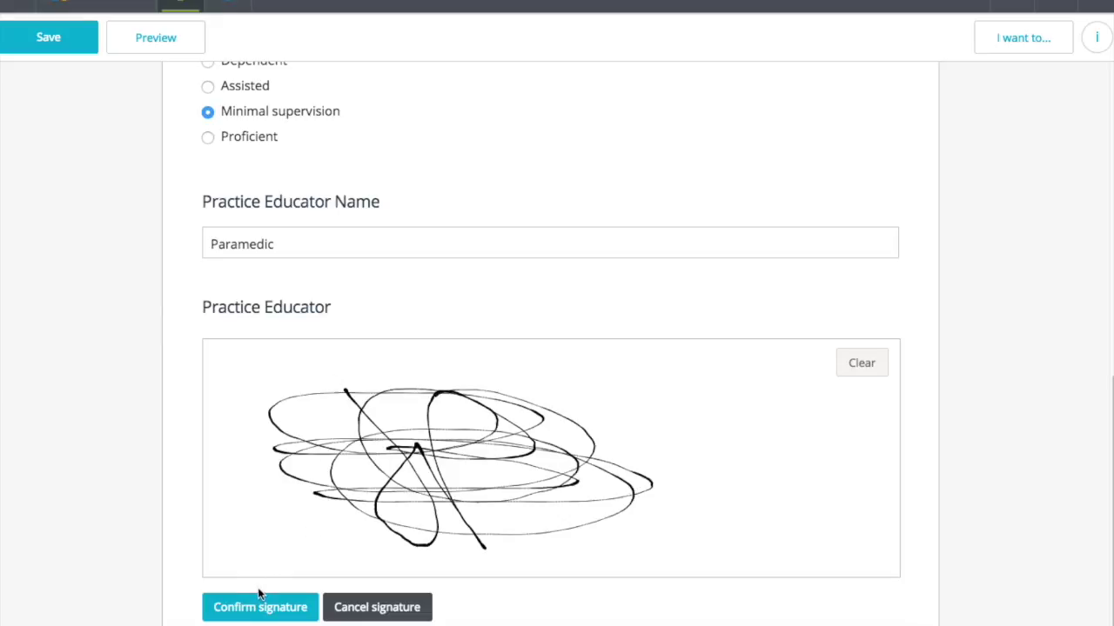
{"action": "scroll", "coordinate": [314, 497], "scroll_direction": "down", "scroll_amount": 1}
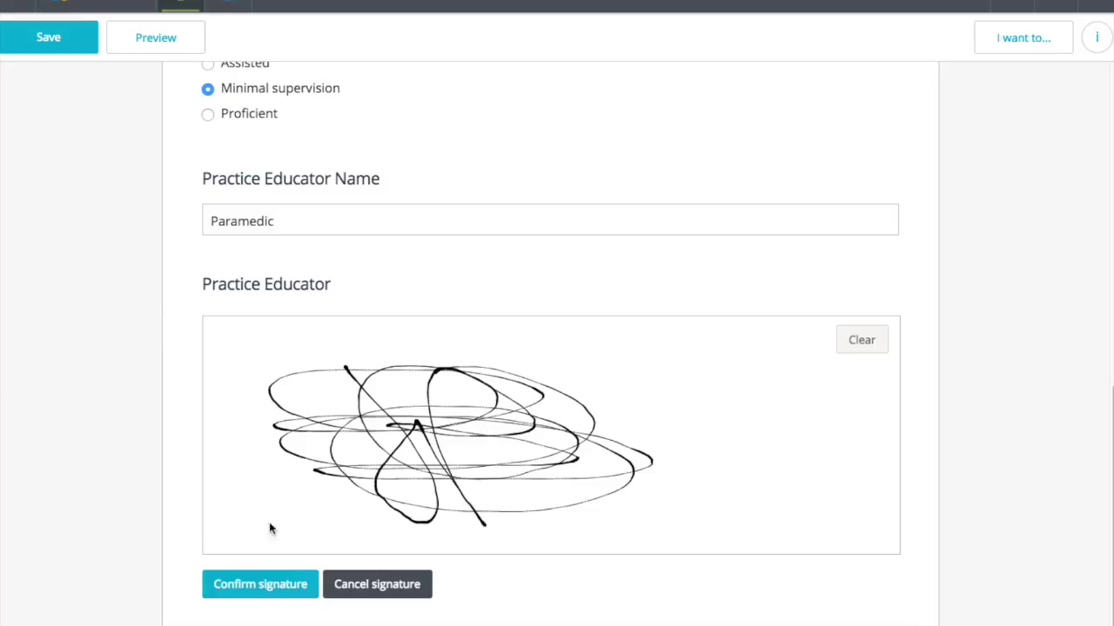
{"action": "left_click", "coordinate": [258, 587]}
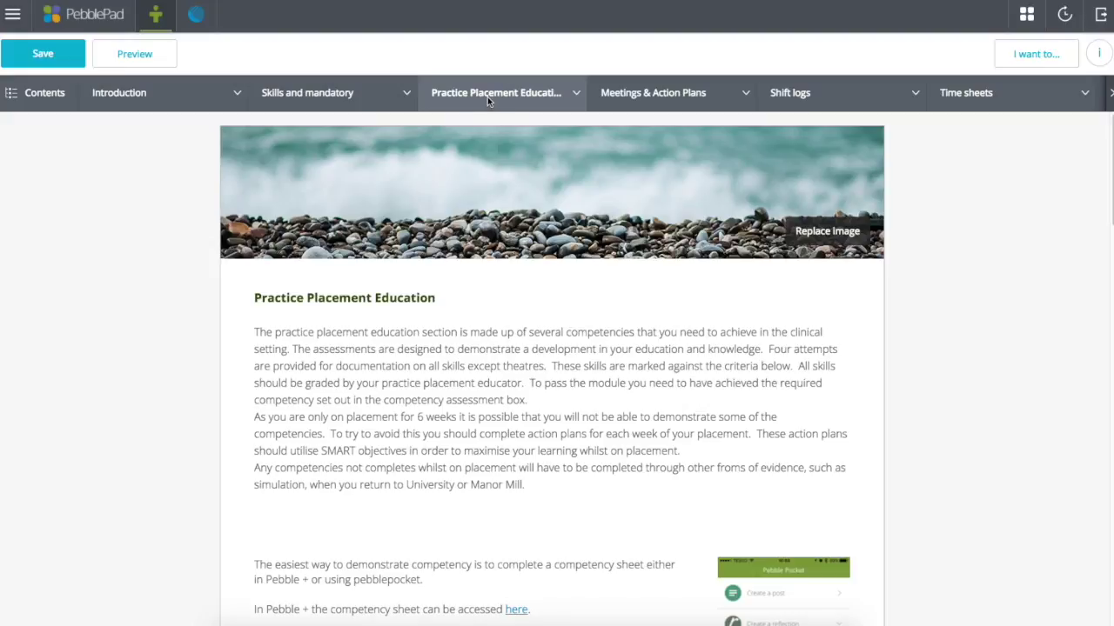
Open the Prehospital competencies page and expand the evidence section of competency 16, Manage a patient airway
{"action": "left_click", "coordinate": [512, 101]}
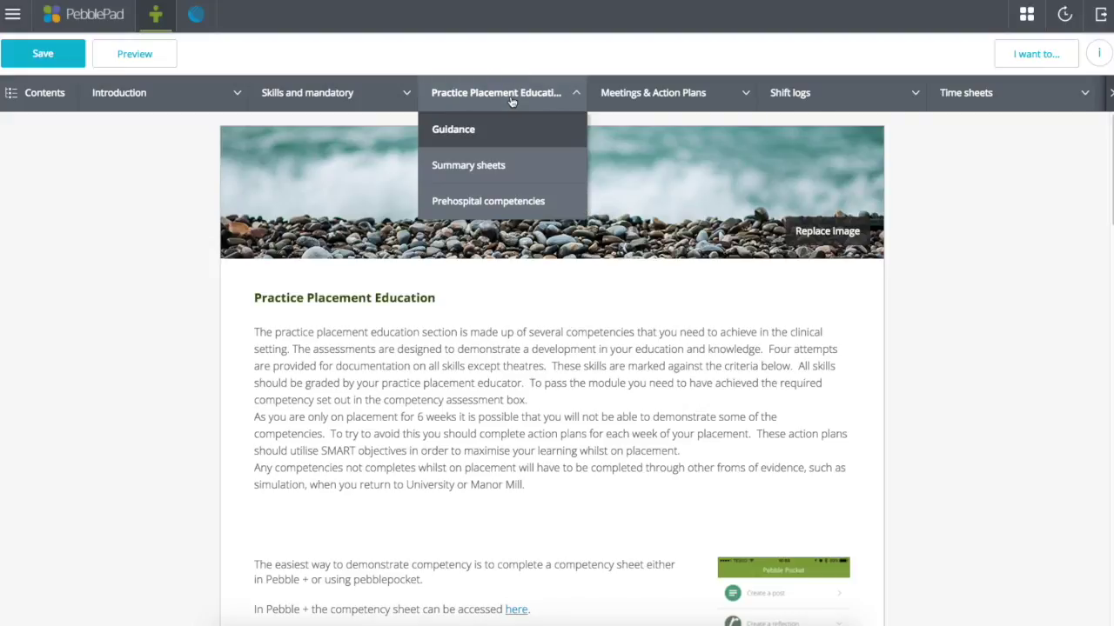
{"action": "left_click", "coordinate": [516, 202]}
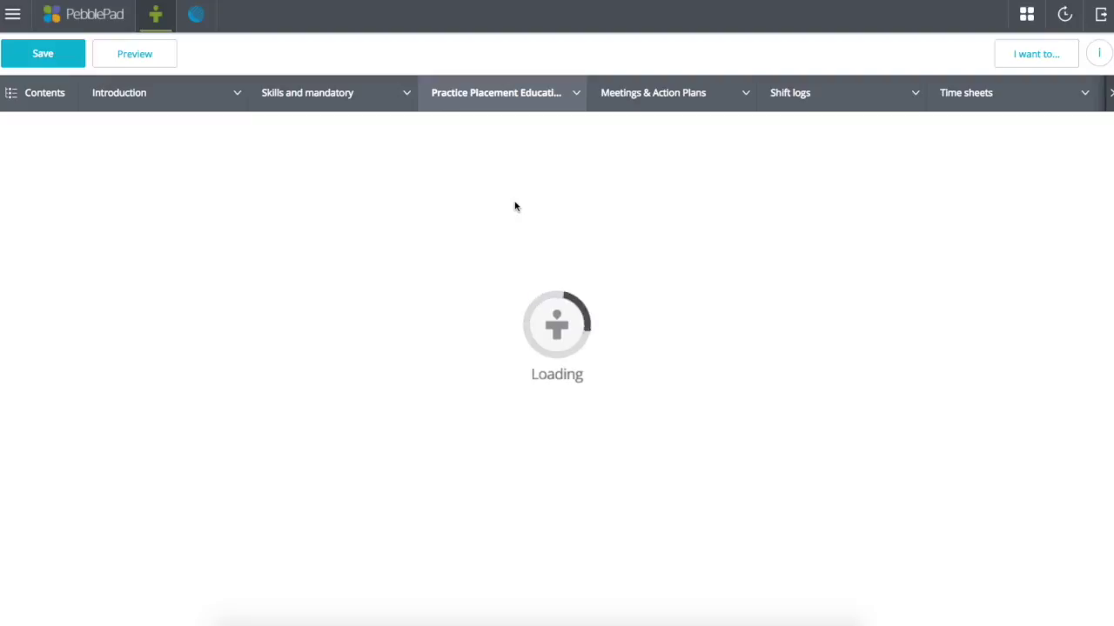
{"action": "scroll", "coordinate": [509, 289], "scroll_direction": "down", "scroll_amount": 10}
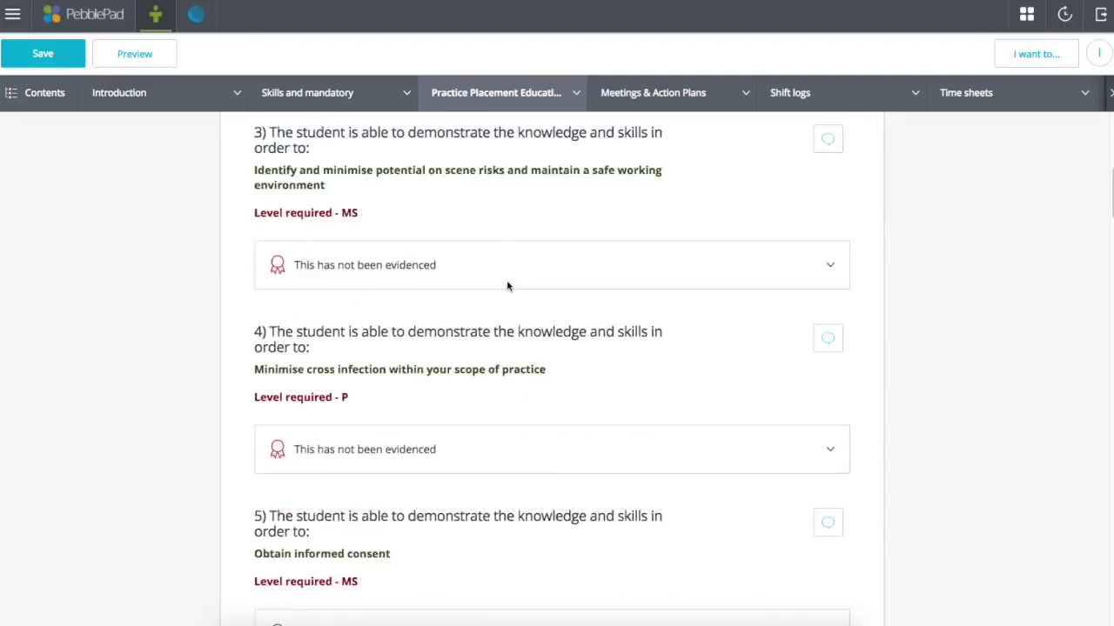
{"action": "scroll", "coordinate": [510, 290], "scroll_direction": "down", "scroll_amount": 12}
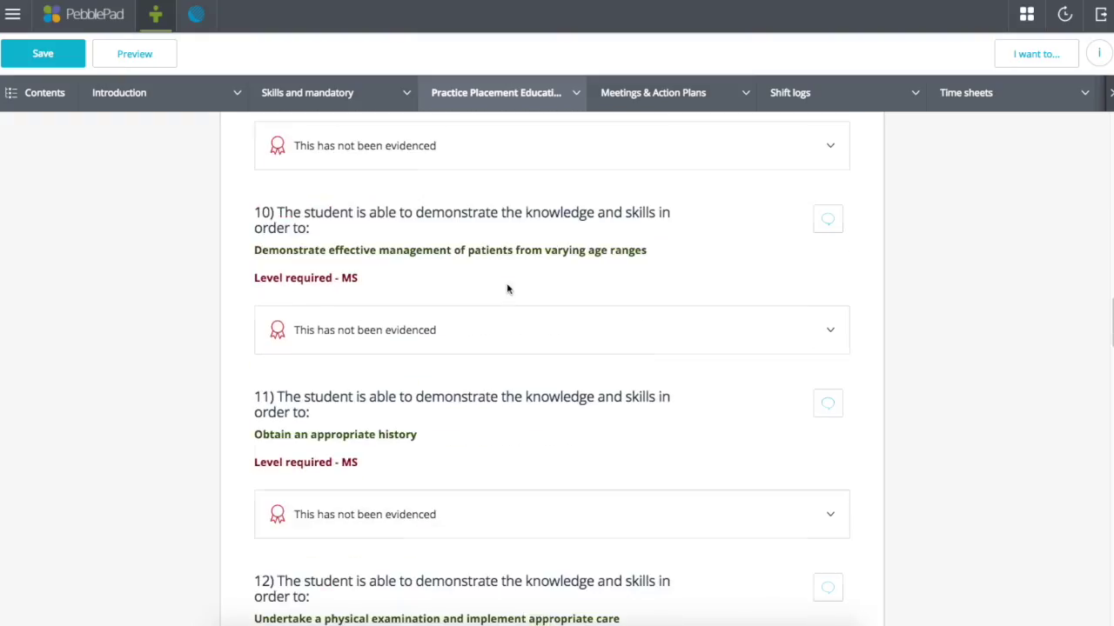
{"action": "scroll", "coordinate": [510, 290], "scroll_direction": "down", "scroll_amount": 5}
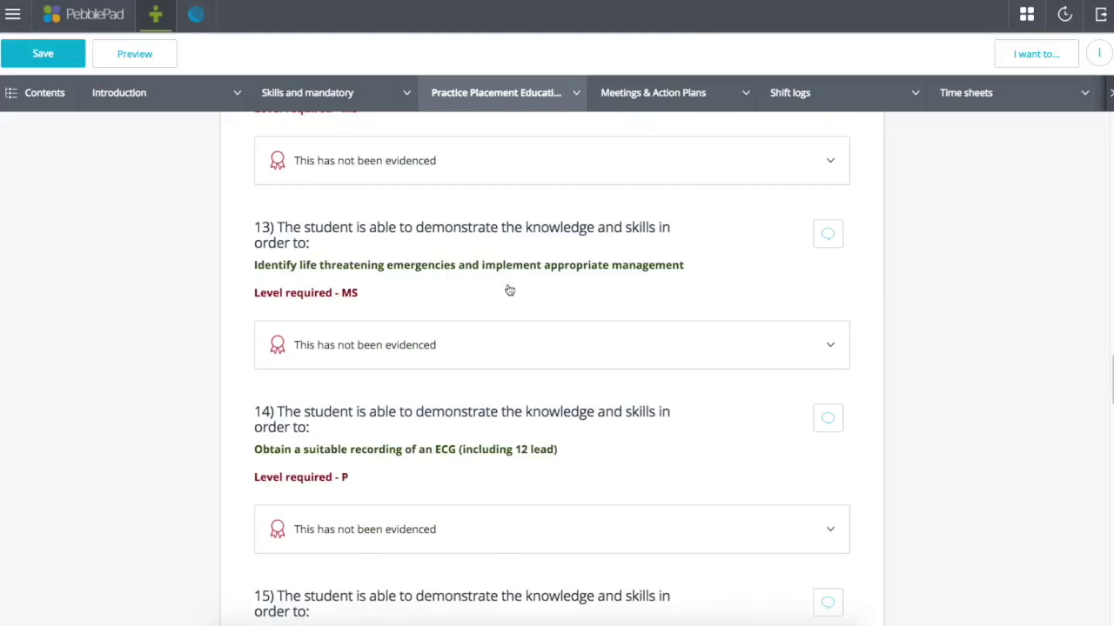
{"action": "scroll", "coordinate": [510, 289], "scroll_direction": "down", "scroll_amount": 4}
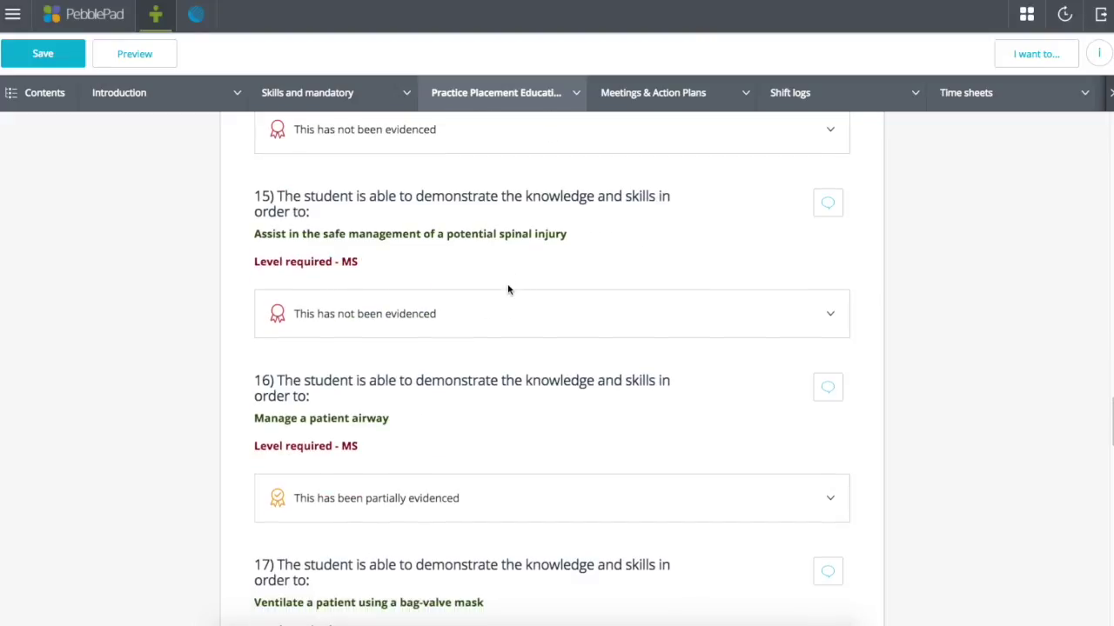
{"action": "scroll", "coordinate": [510, 290], "scroll_direction": "down", "scroll_amount": 1}
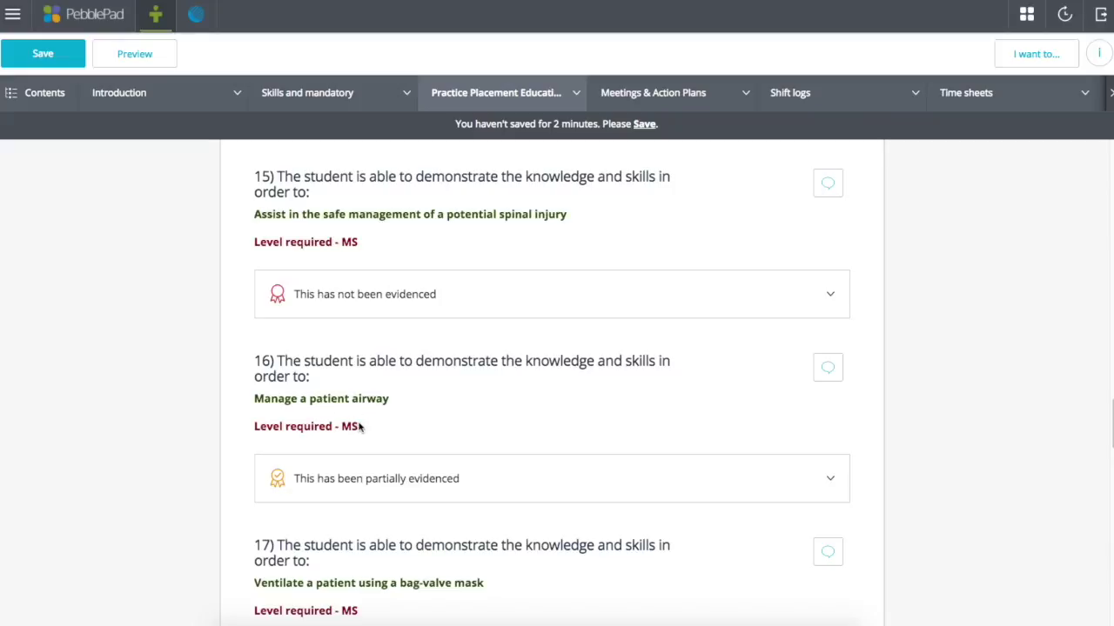
{"action": "left_click", "coordinate": [504, 483]}
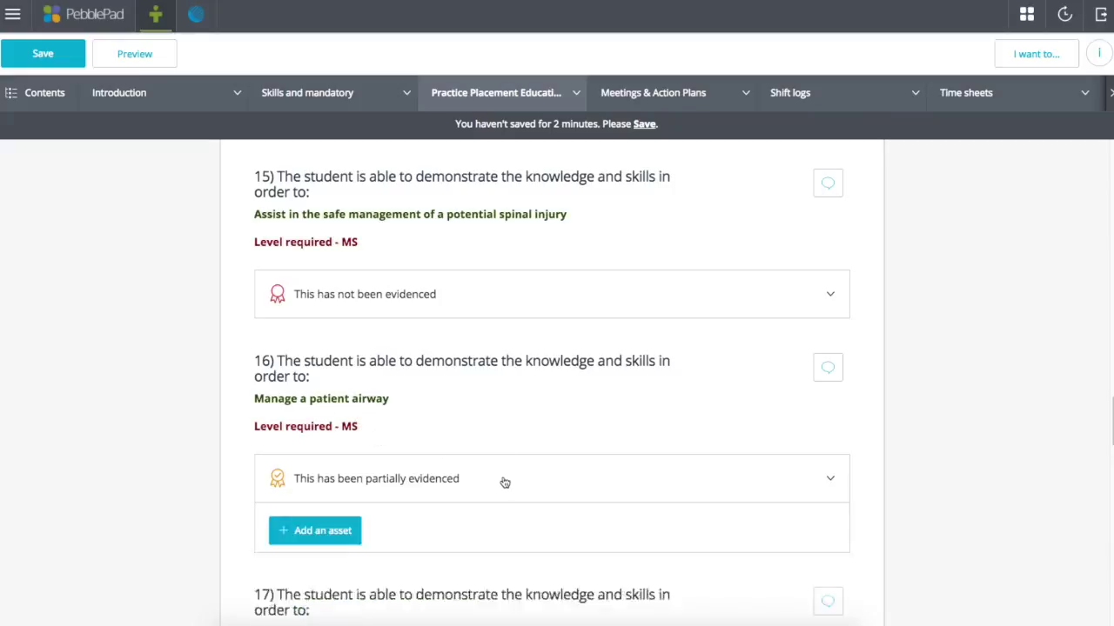
Link the Airway asset as evidence for competency 16, Manage a patient airway
{"action": "scroll", "coordinate": [502, 482], "scroll_direction": "down", "scroll_amount": 1}
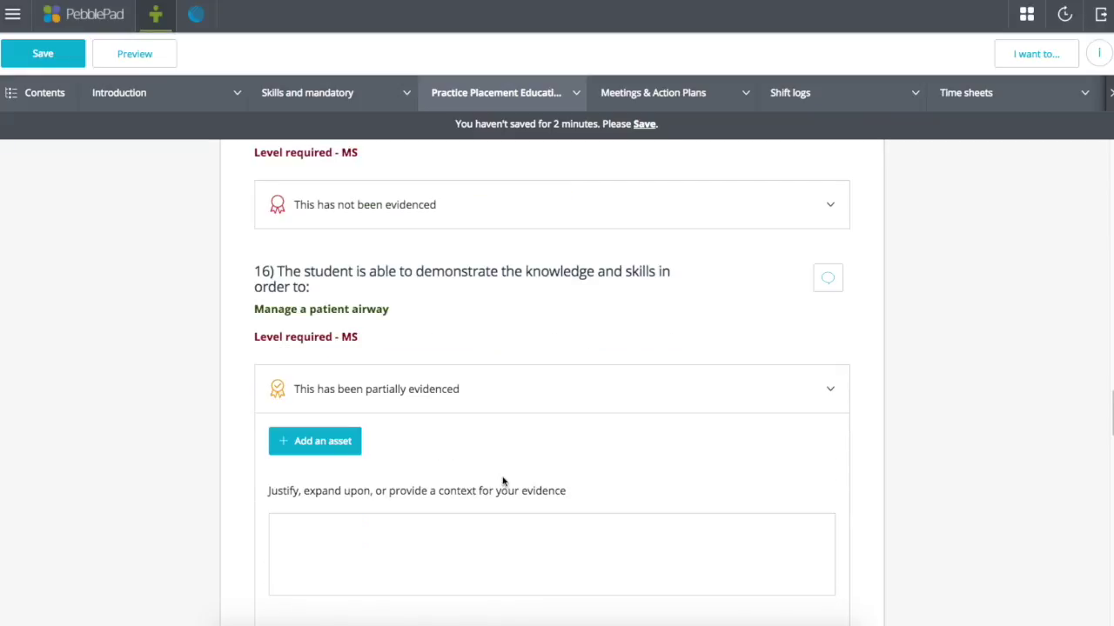
{"action": "left_click", "coordinate": [333, 444]}
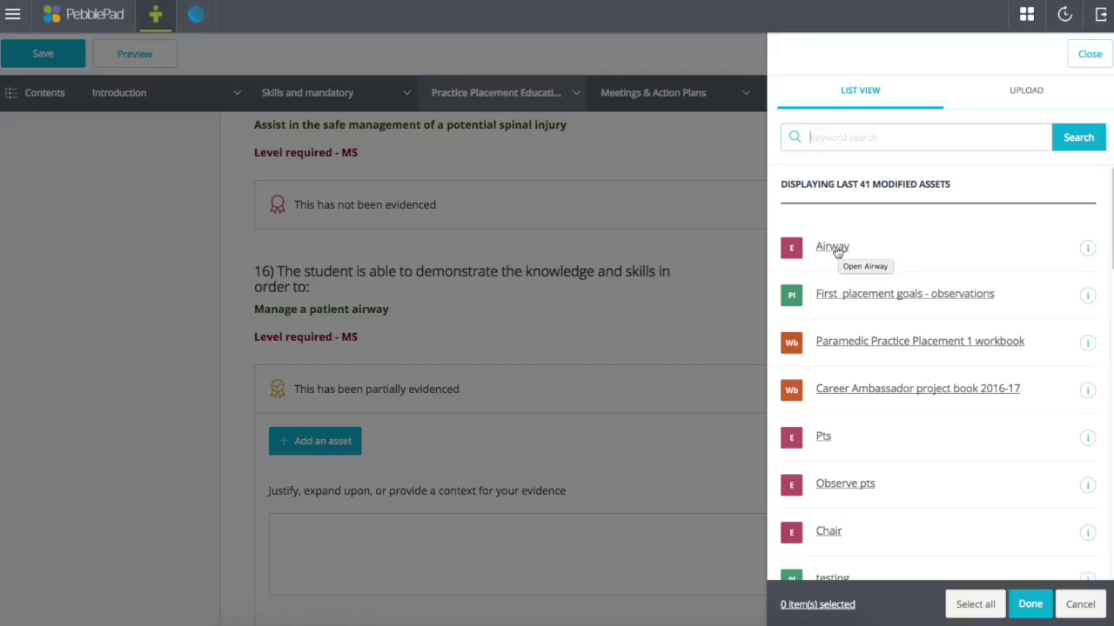
{"action": "left_click", "coordinate": [836, 250]}
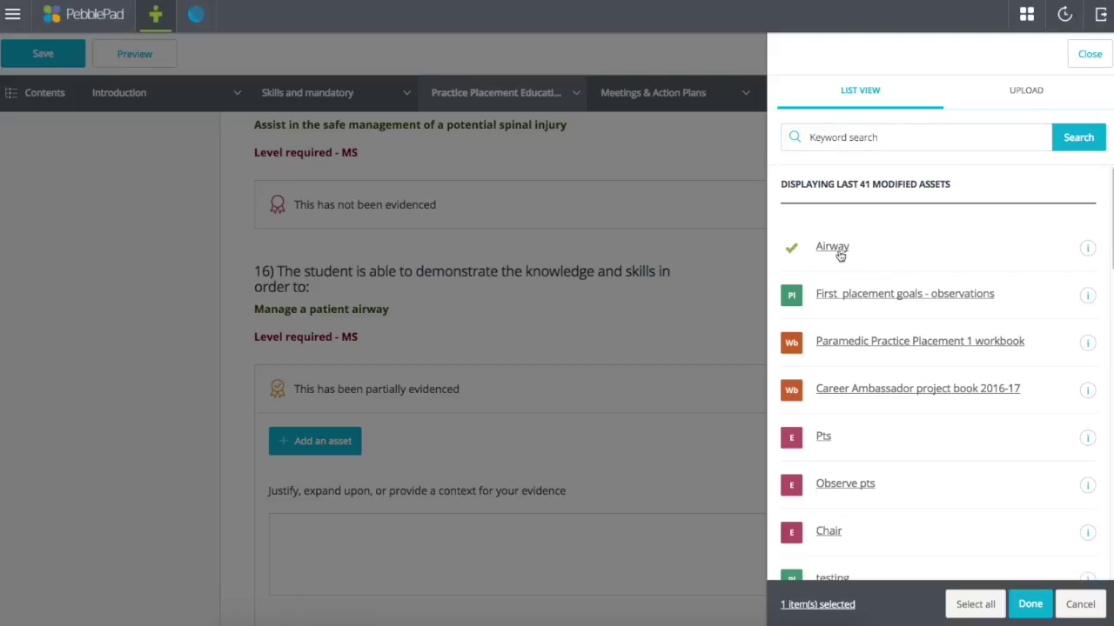
{"action": "left_click", "coordinate": [1028, 608]}
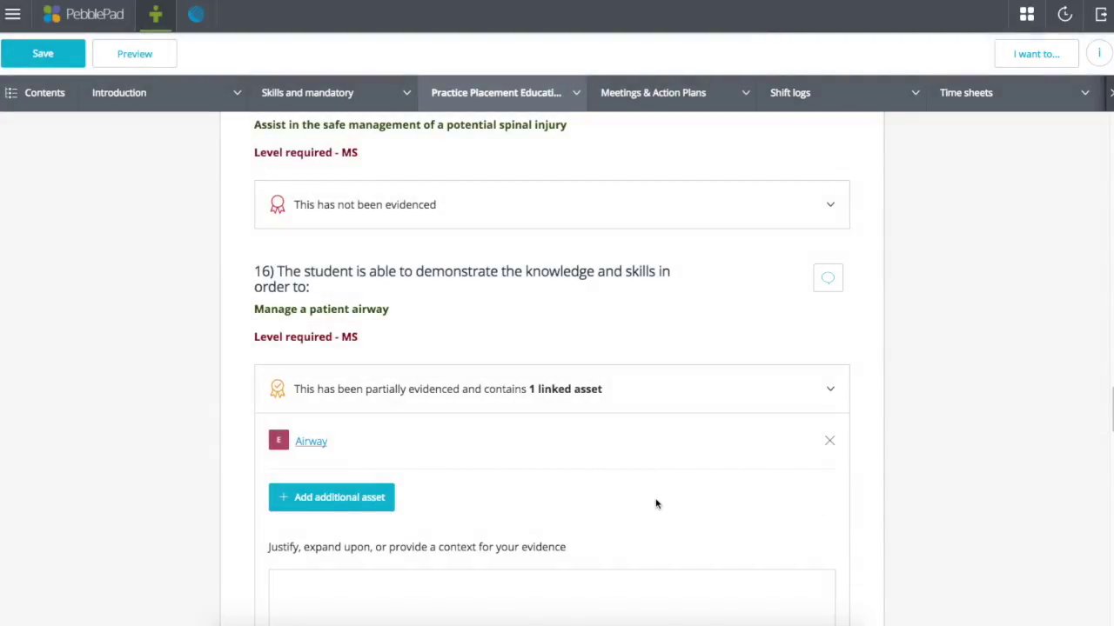
Set the evidence status of the Manage a patient airway competency to "This item is now fully evidenced"
{"action": "scroll", "coordinate": [656, 504], "scroll_direction": "down", "scroll_amount": 1}
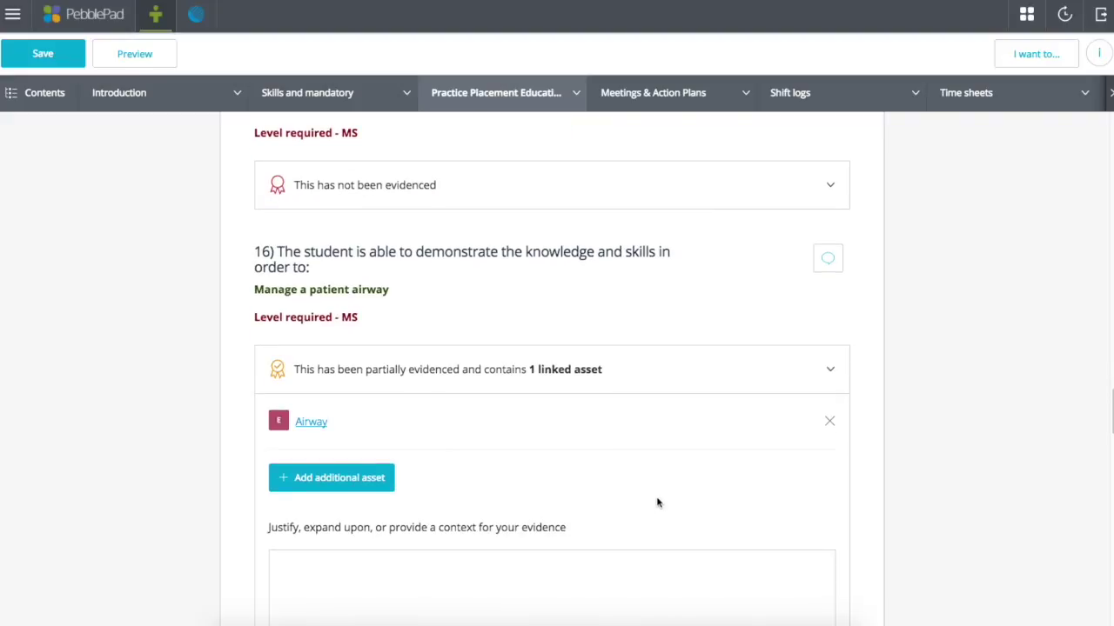
{"action": "scroll", "coordinate": [405, 335], "scroll_direction": "down", "scroll_amount": 4}
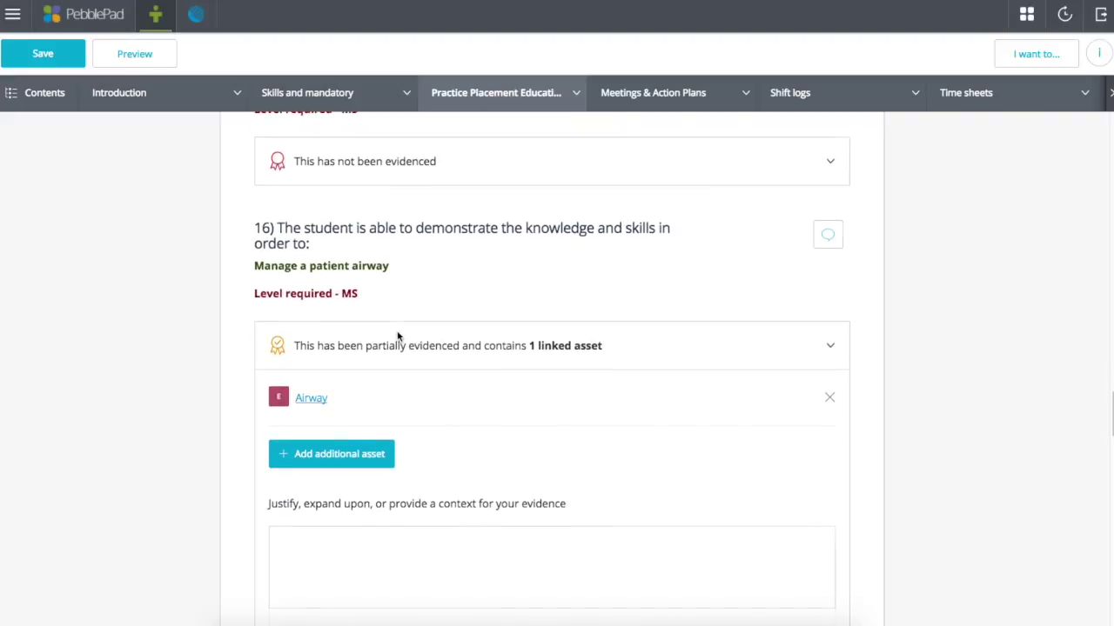
{"action": "scroll", "coordinate": [415, 338], "scroll_direction": "down", "scroll_amount": 1}
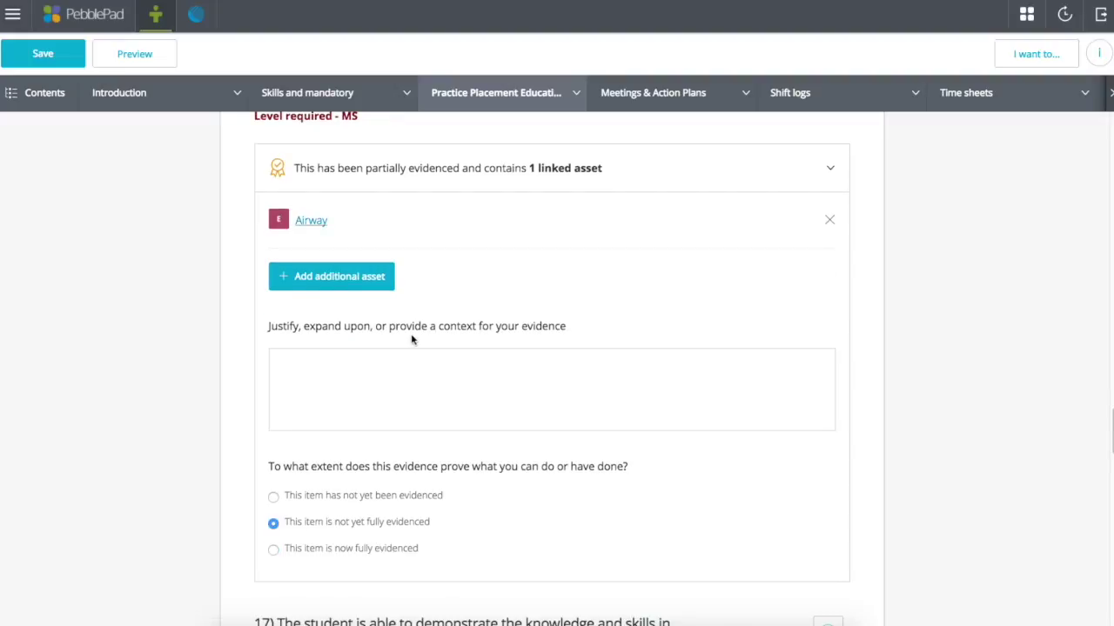
{"action": "left_click", "coordinate": [273, 549]}
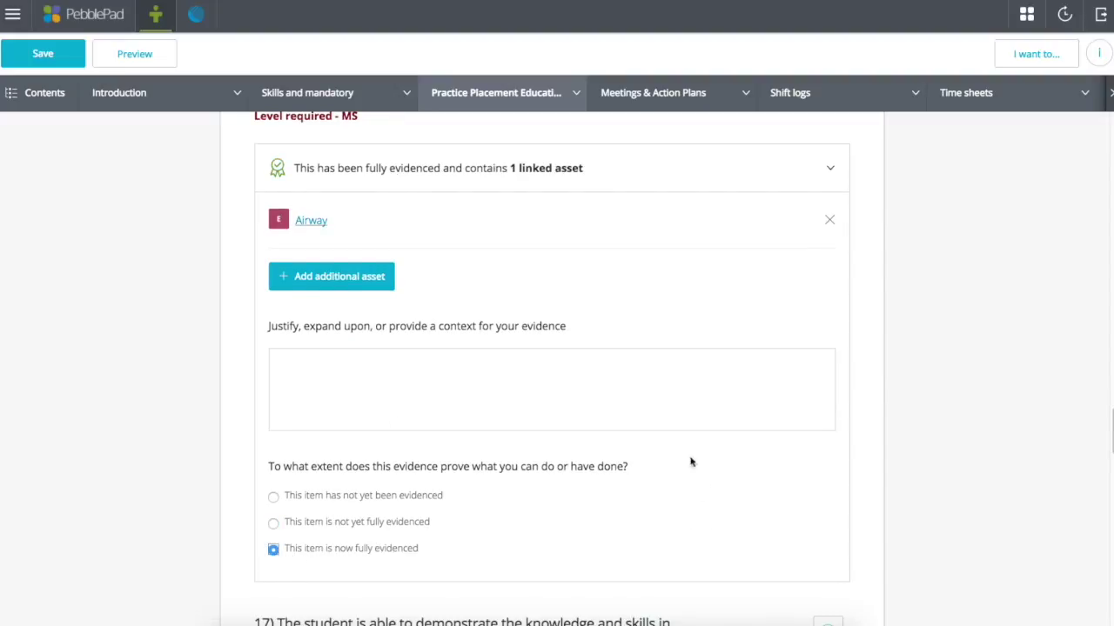
Compare the evidence status of the Manage a patient airway competency with the neighbouring prehospital competencies
{"action": "scroll", "coordinate": [667, 474], "scroll_direction": "up", "scroll_amount": 1}
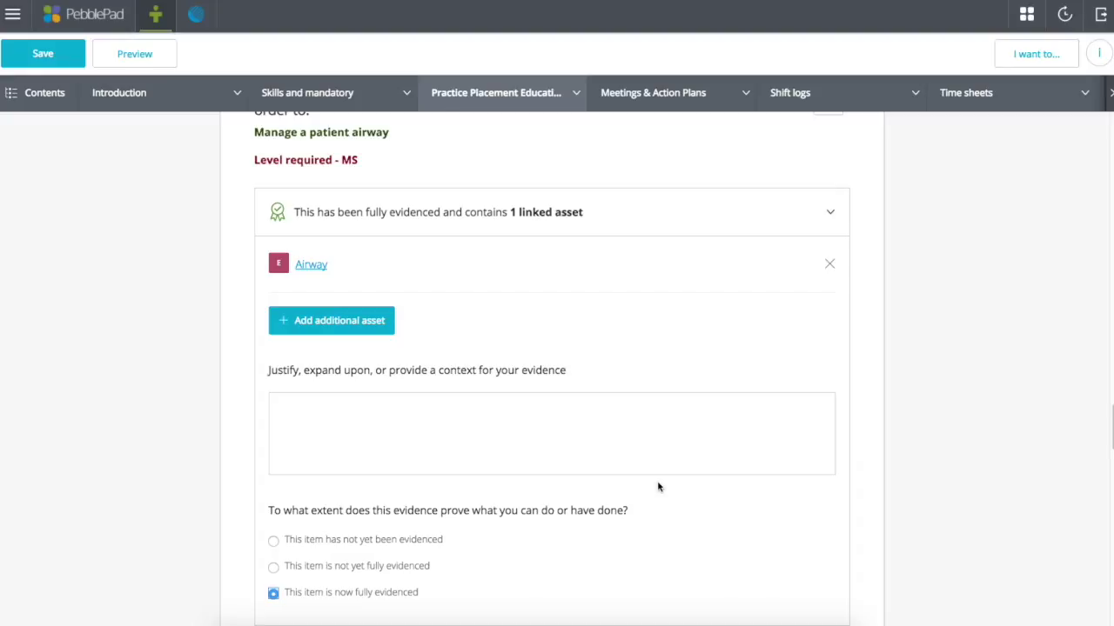
{"action": "scroll", "coordinate": [659, 488], "scroll_direction": "up", "scroll_amount": 1}
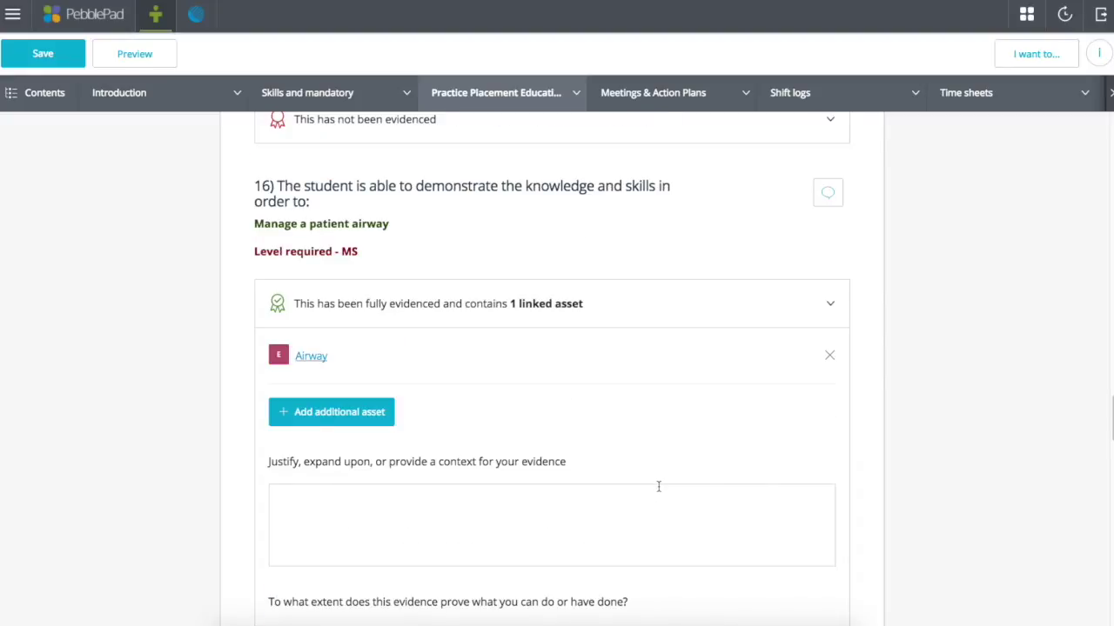
{"action": "scroll", "coordinate": [656, 489], "scroll_direction": "up", "scroll_amount": 5}
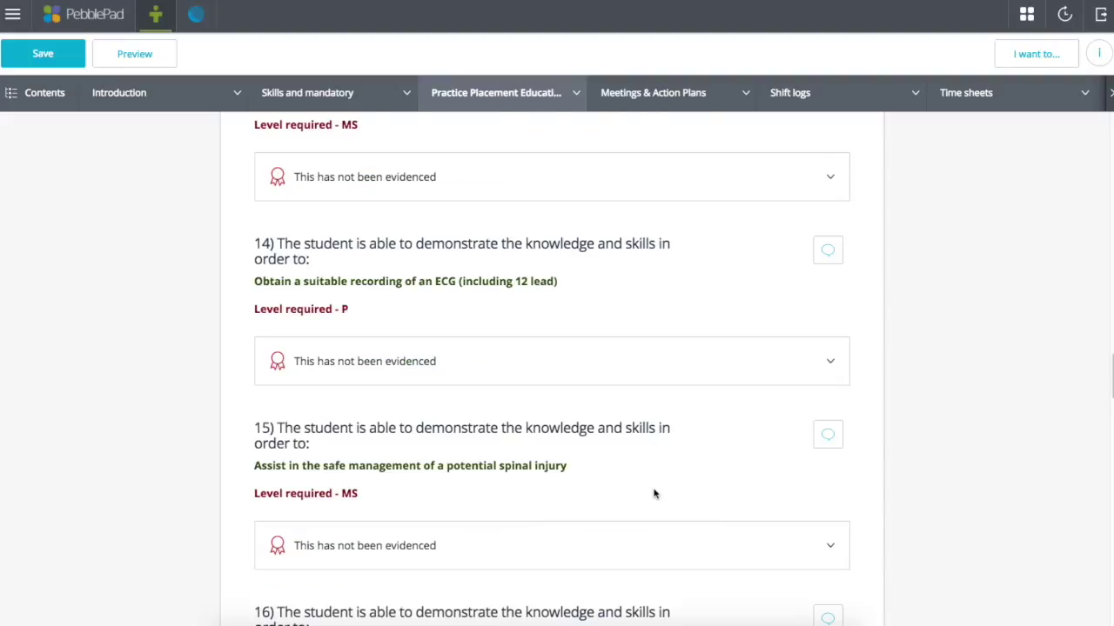
{"action": "scroll", "coordinate": [654, 493], "scroll_direction": "up", "scroll_amount": 3}
{"action": "scroll", "coordinate": [652, 494], "scroll_direction": "down", "scroll_amount": 3}
{"action": "scroll", "coordinate": [653, 494], "scroll_direction": "down", "scroll_amount": 9}
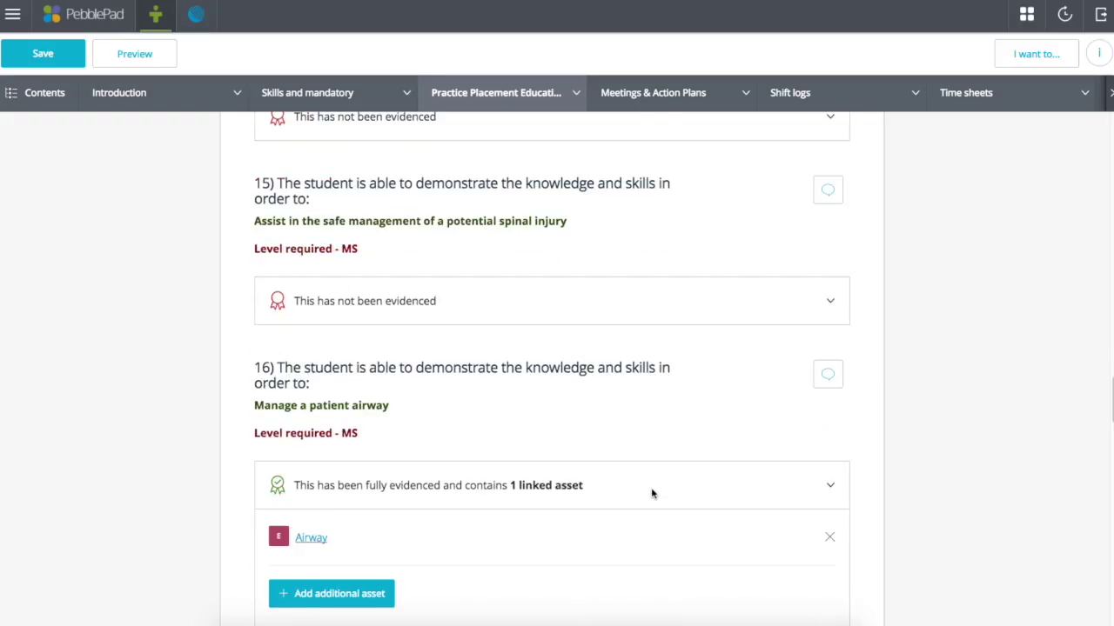
{"action": "scroll", "coordinate": [650, 494], "scroll_direction": "down", "scroll_amount": 3}
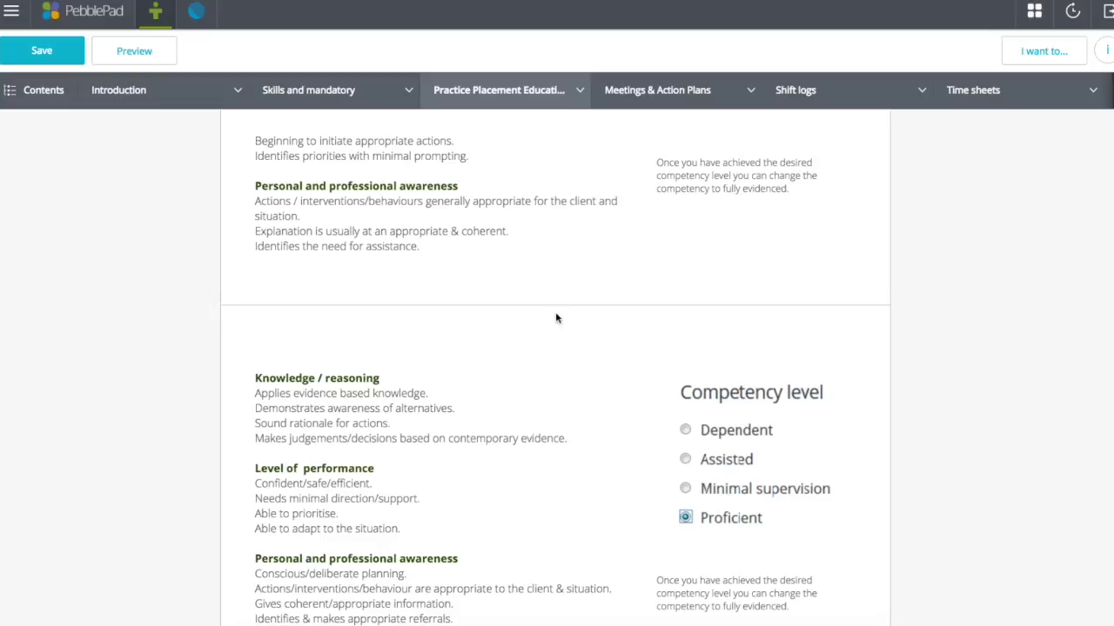
Open the Guidance page of Practice Placement Education and read how to access the competency sheet
{"action": "scroll", "coordinate": [555, 319], "scroll_direction": "up", "scroll_amount": 15}
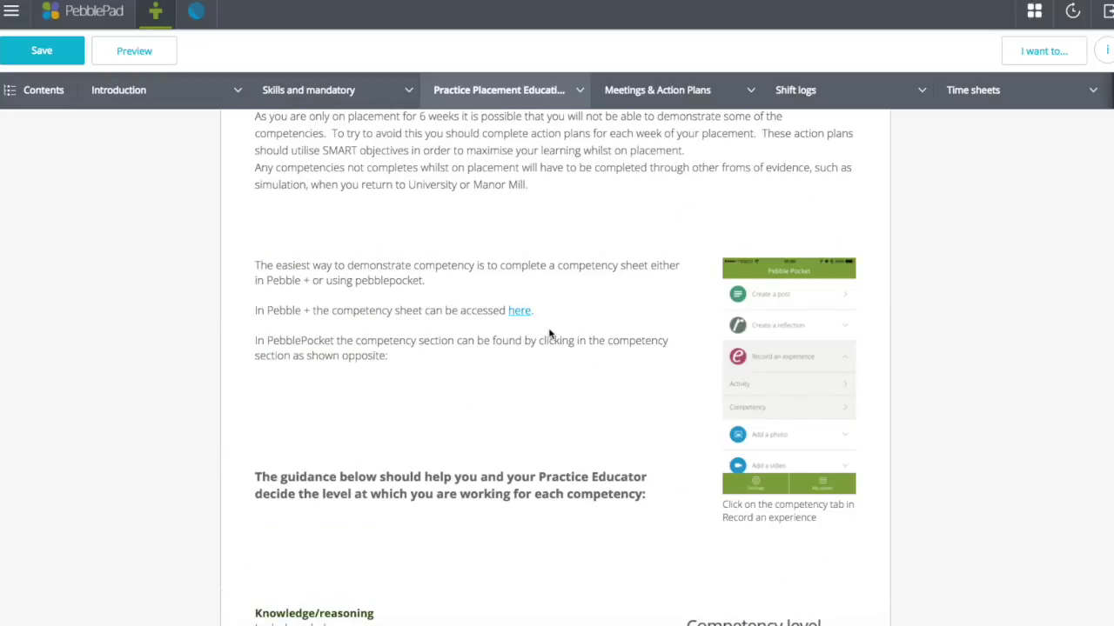
{"action": "scroll", "coordinate": [549, 333], "scroll_direction": "up", "scroll_amount": 4}
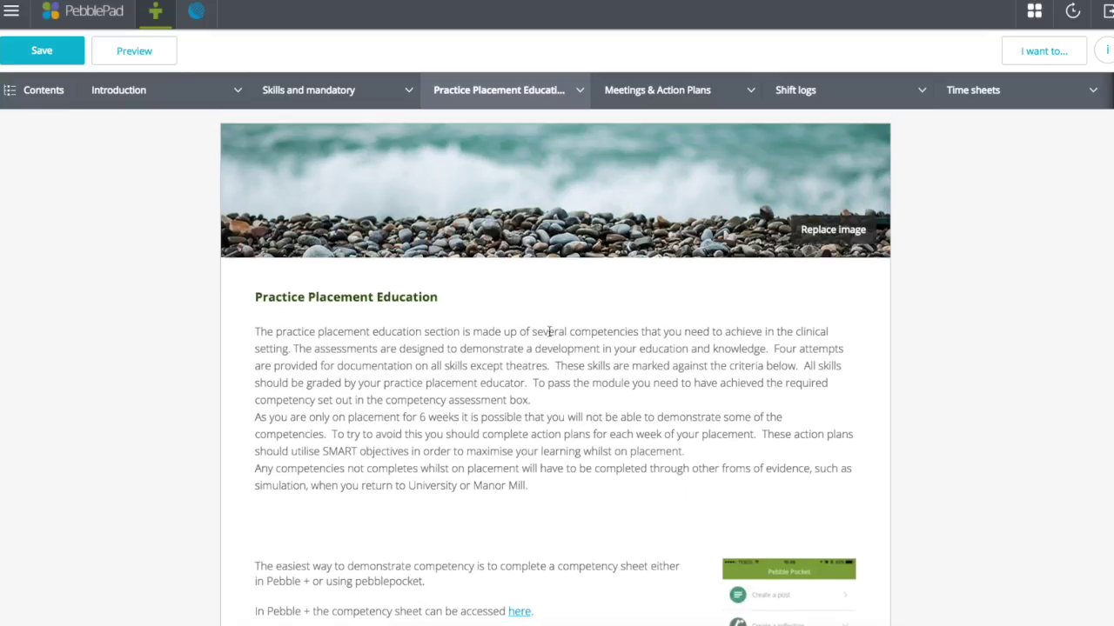
{"action": "left_click", "coordinate": [502, 91]}
{"action": "left_click", "coordinate": [463, 130]}
{"action": "scroll", "coordinate": [486, 348], "scroll_direction": "down", "scroll_amount": 2}
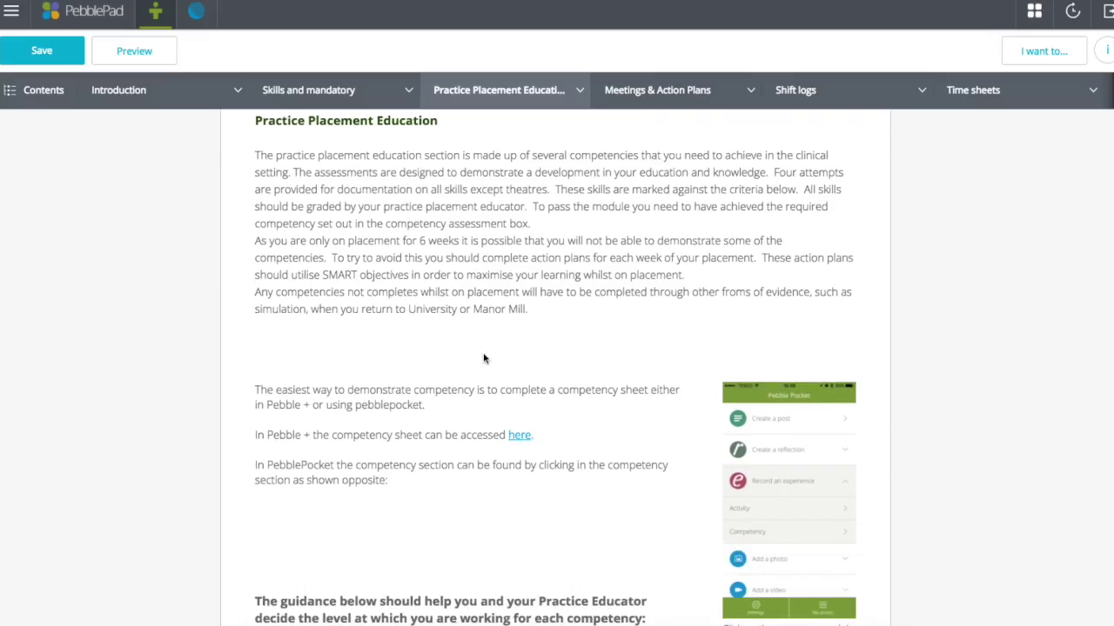
{"action": "scroll", "coordinate": [484, 358], "scroll_direction": "down", "scroll_amount": 2}
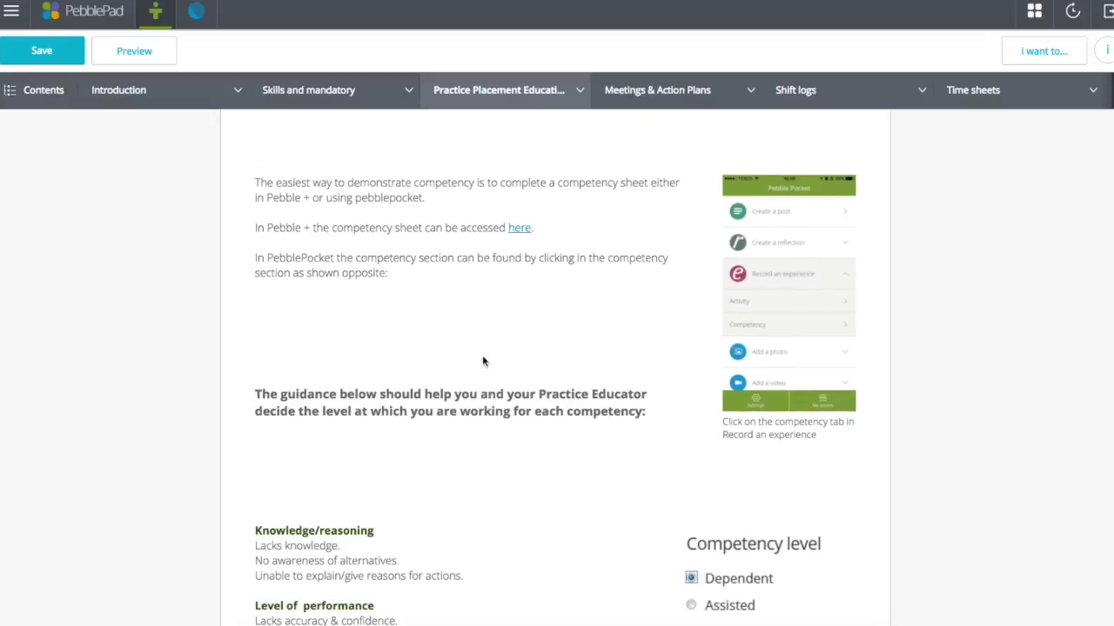
Examine the guidance criteria for the Dependent, Assisted, Minimal supervision and Proficient competency levels
{"action": "scroll", "coordinate": [483, 361], "scroll_direction": "down", "scroll_amount": 2}
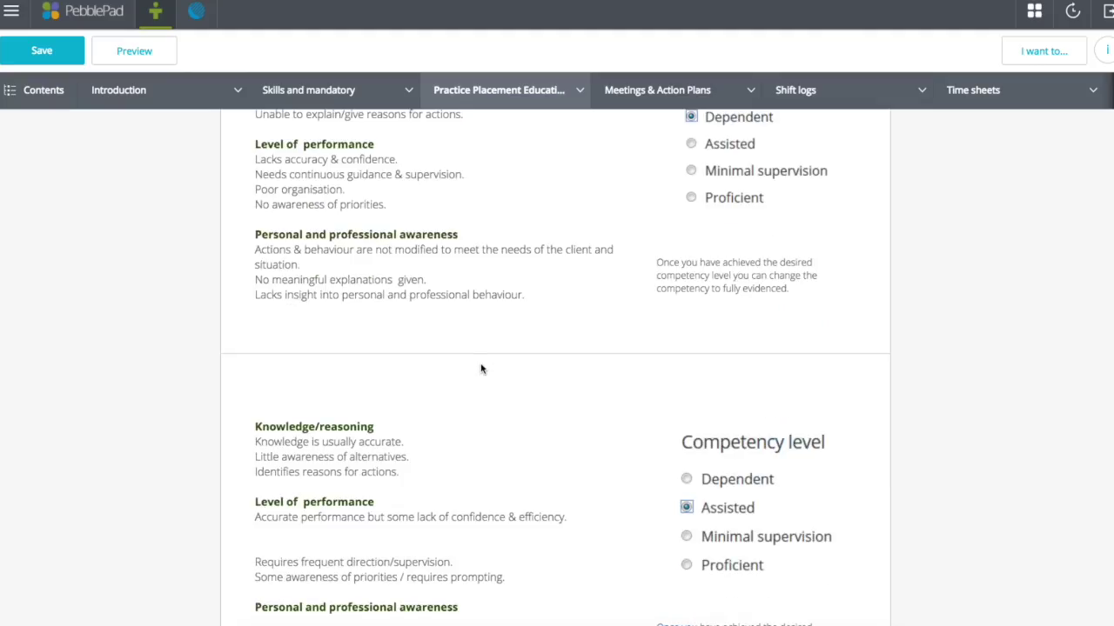
{"action": "scroll", "coordinate": [481, 369], "scroll_direction": "down", "scroll_amount": 1}
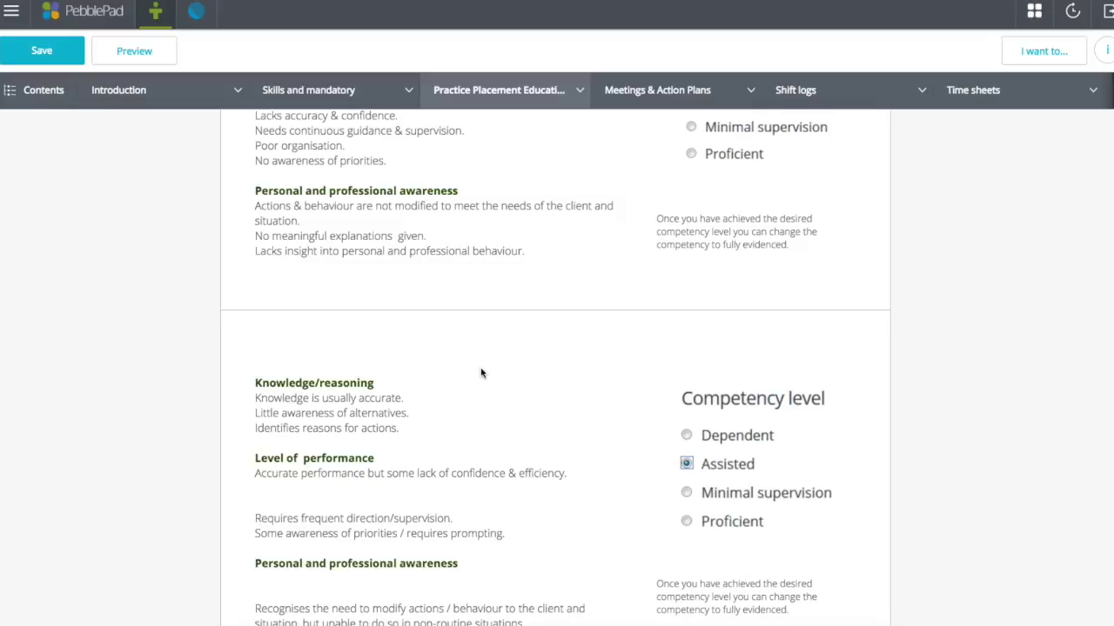
{"action": "scroll", "coordinate": [481, 373], "scroll_direction": "down", "scroll_amount": 1}
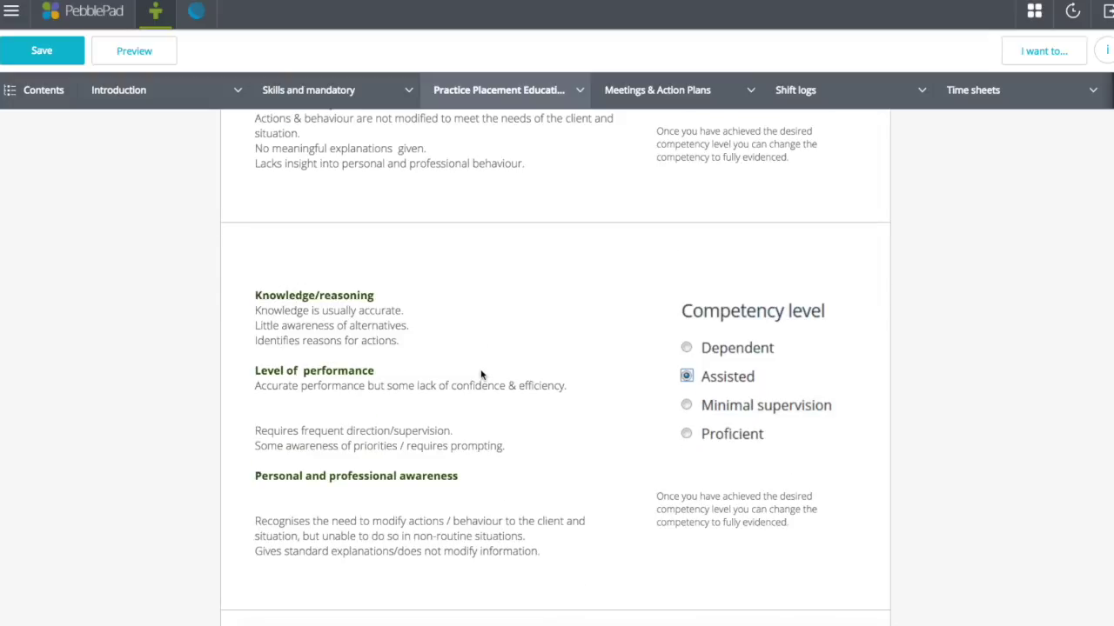
{"action": "scroll", "coordinate": [481, 373], "scroll_direction": "down", "scroll_amount": 1}
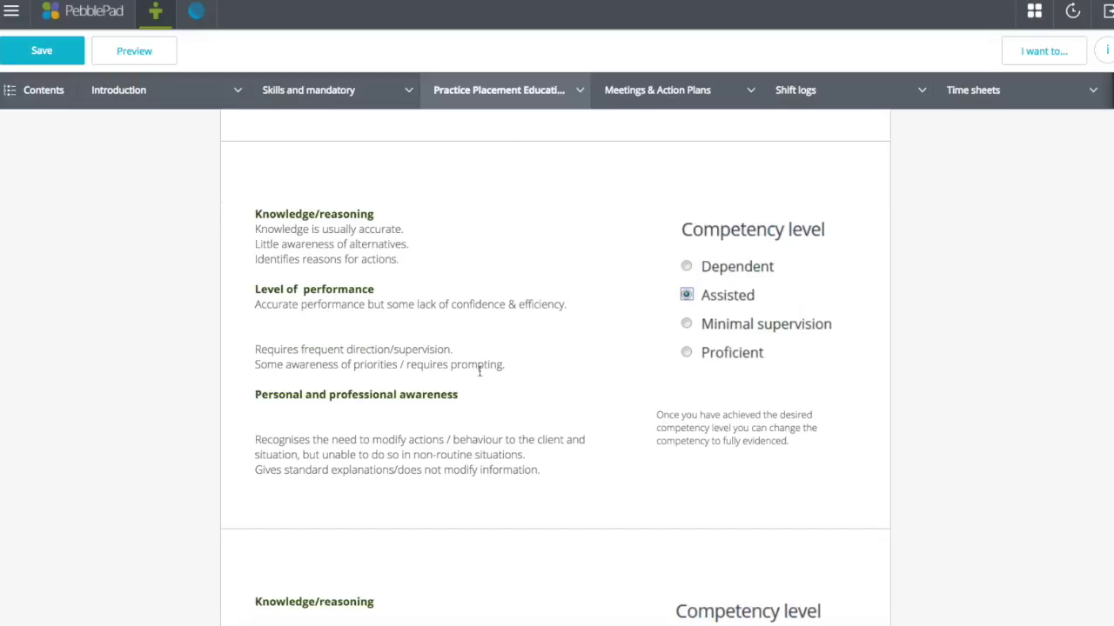
{"action": "scroll", "coordinate": [480, 372], "scroll_direction": "down", "scroll_amount": 4}
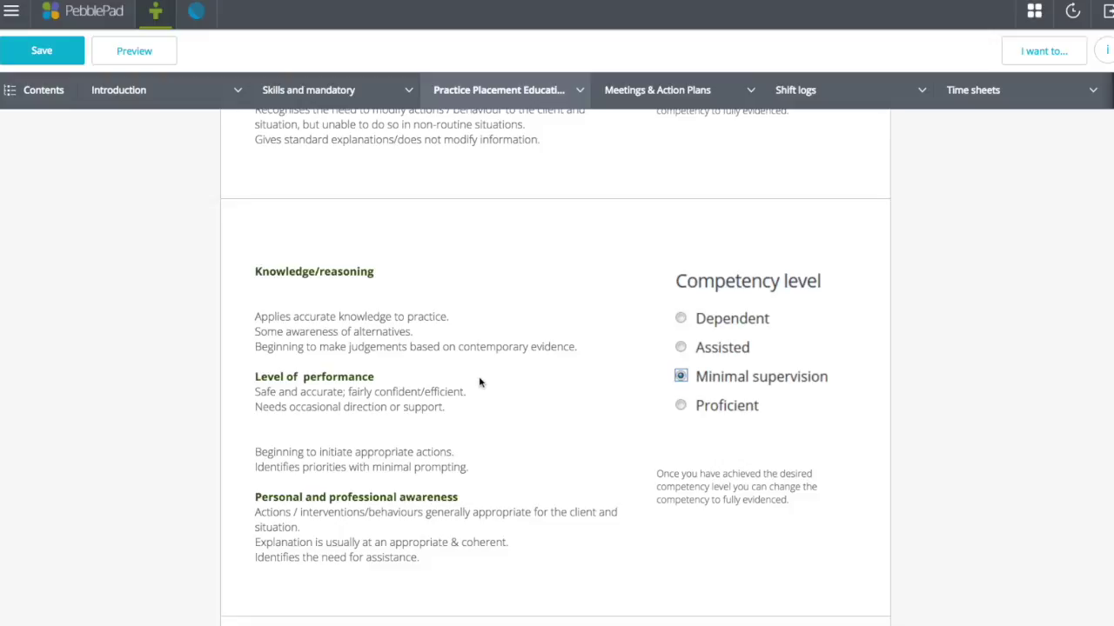
{"action": "scroll", "coordinate": [479, 382], "scroll_direction": "down", "scroll_amount": 3}
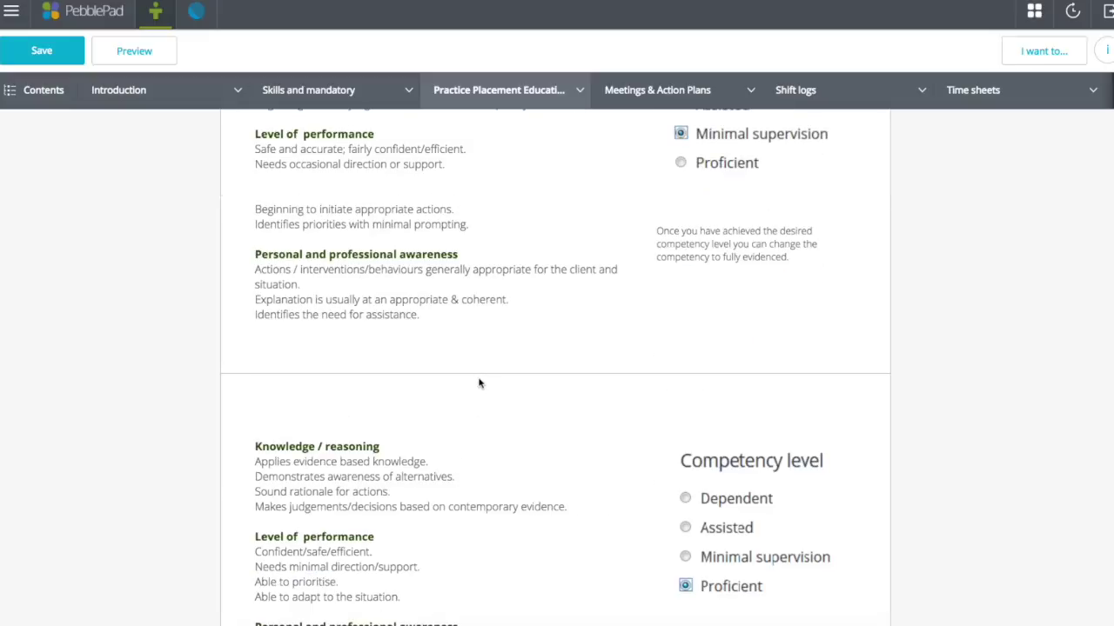
{"action": "scroll", "coordinate": [479, 382], "scroll_direction": "down", "scroll_amount": 1}
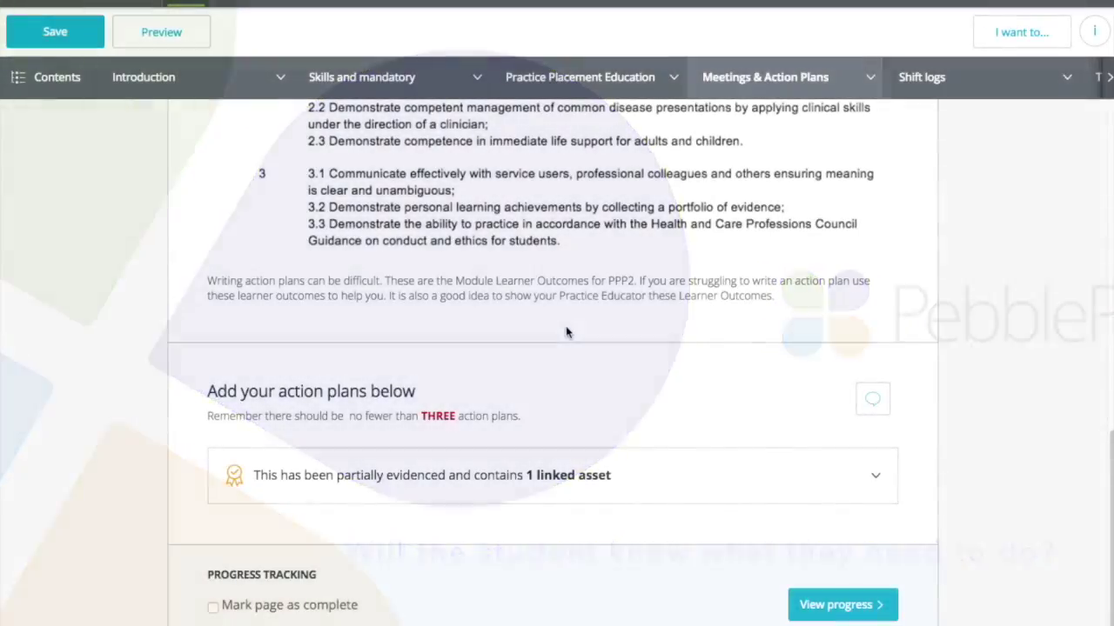
Review the SMART action plan guidance and the Module Learning Outcomes in the Meetings & Action Plans section
{"action": "scroll", "coordinate": [567, 338], "scroll_direction": "up", "scroll_amount": 10}
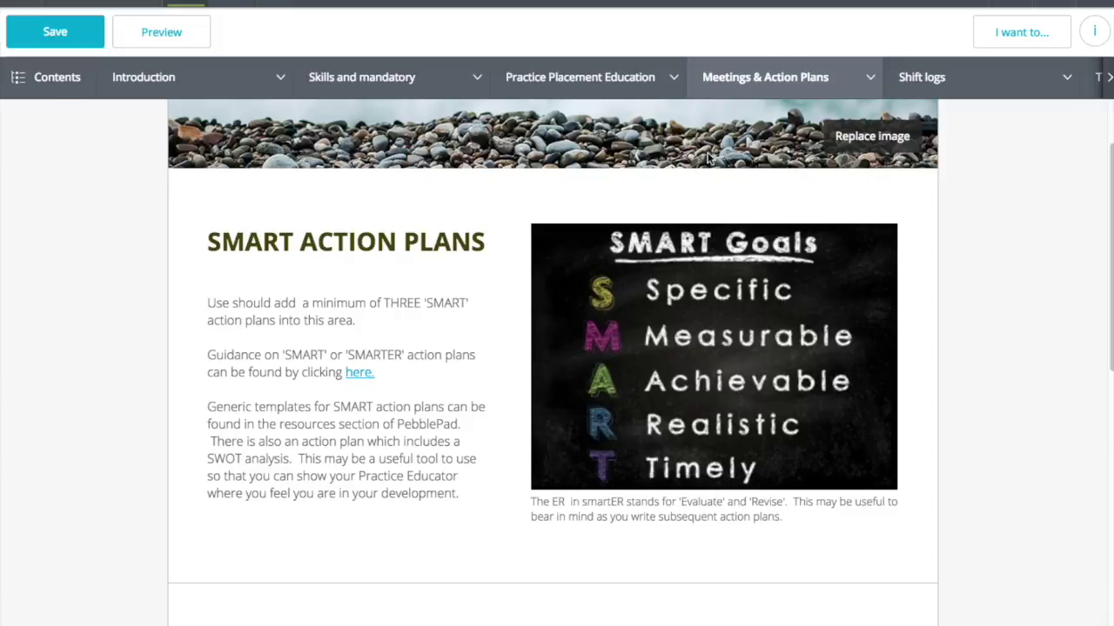
{"action": "left_click", "coordinate": [745, 84]}
{"action": "left_click", "coordinate": [451, 293]}
{"action": "scroll", "coordinate": [455, 297], "scroll_direction": "down", "scroll_amount": 1}
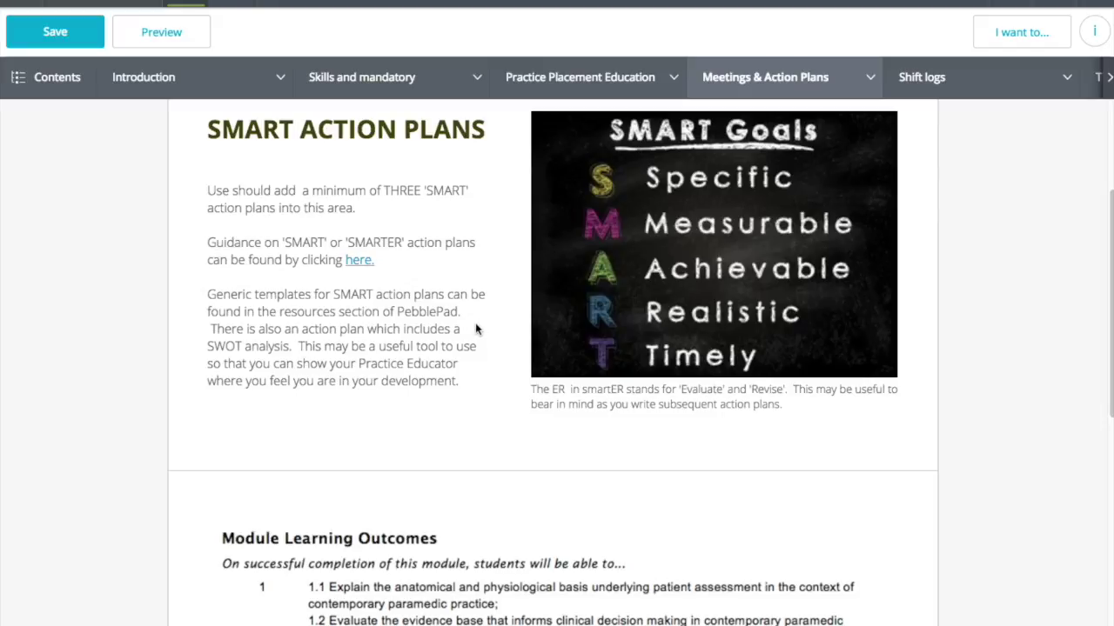
{"action": "scroll", "coordinate": [476, 329], "scroll_direction": "down", "scroll_amount": 3}
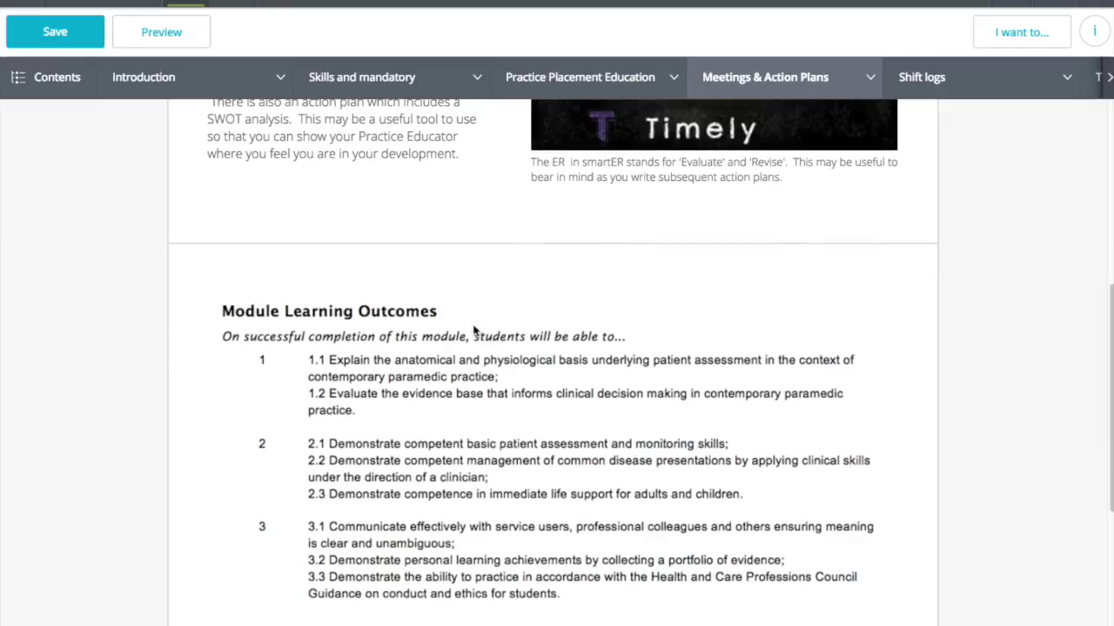
Show the asset linked under "Add your action plans below" and open "First placement goals - observations"
{"action": "scroll", "coordinate": [475, 331], "scroll_direction": "down", "scroll_amount": 3}
{"action": "scroll", "coordinate": [474, 330], "scroll_direction": "down", "scroll_amount": 1}
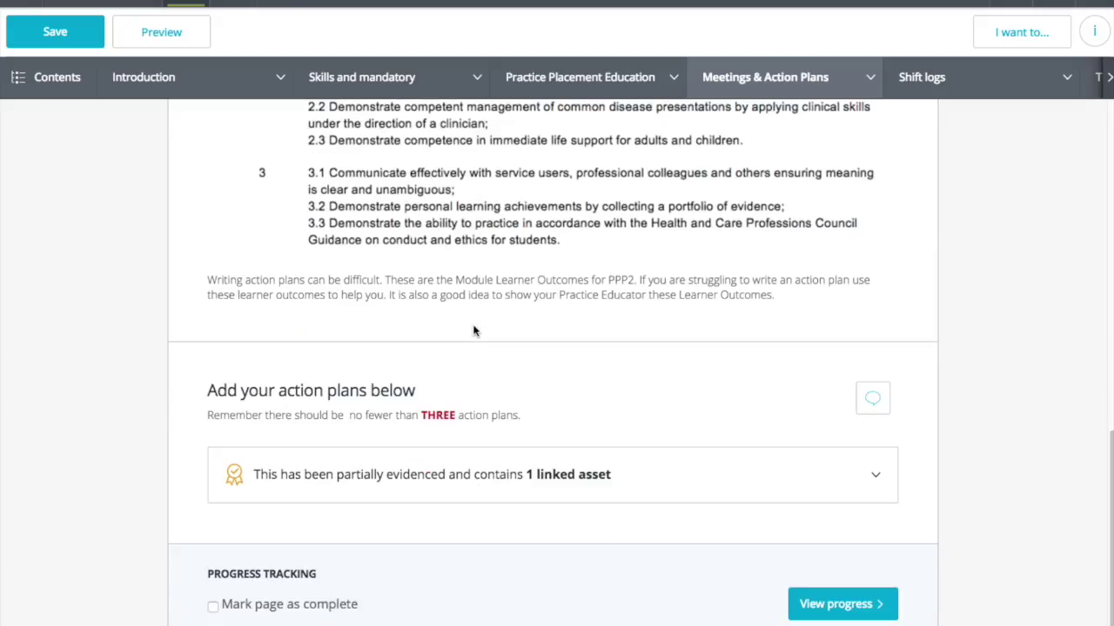
{"action": "left_click", "coordinate": [534, 480]}
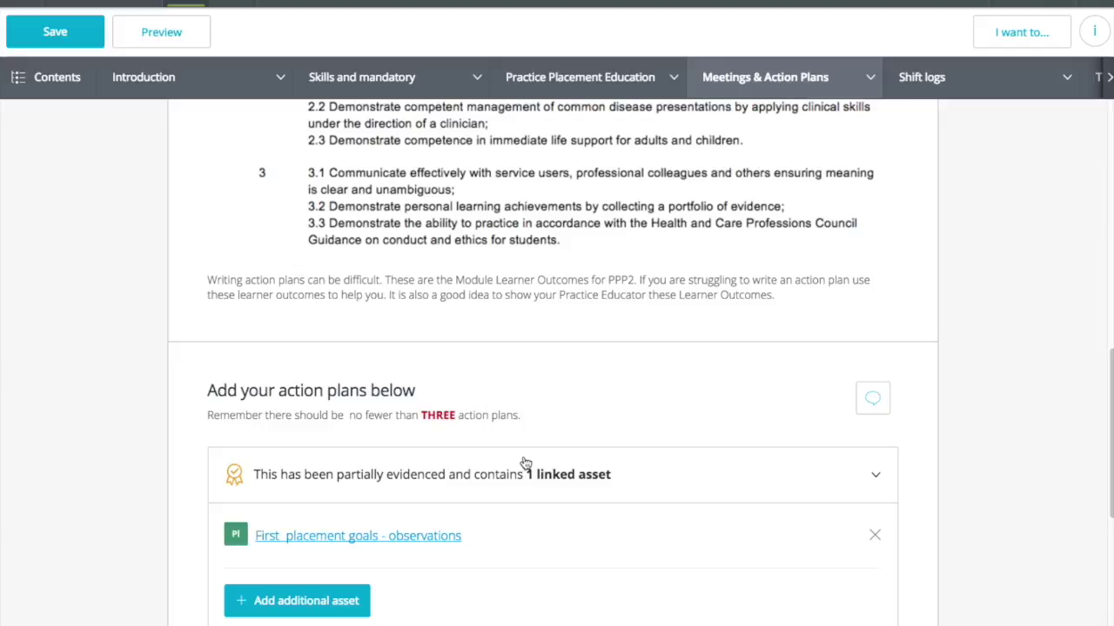
{"action": "left_click", "coordinate": [430, 537]}
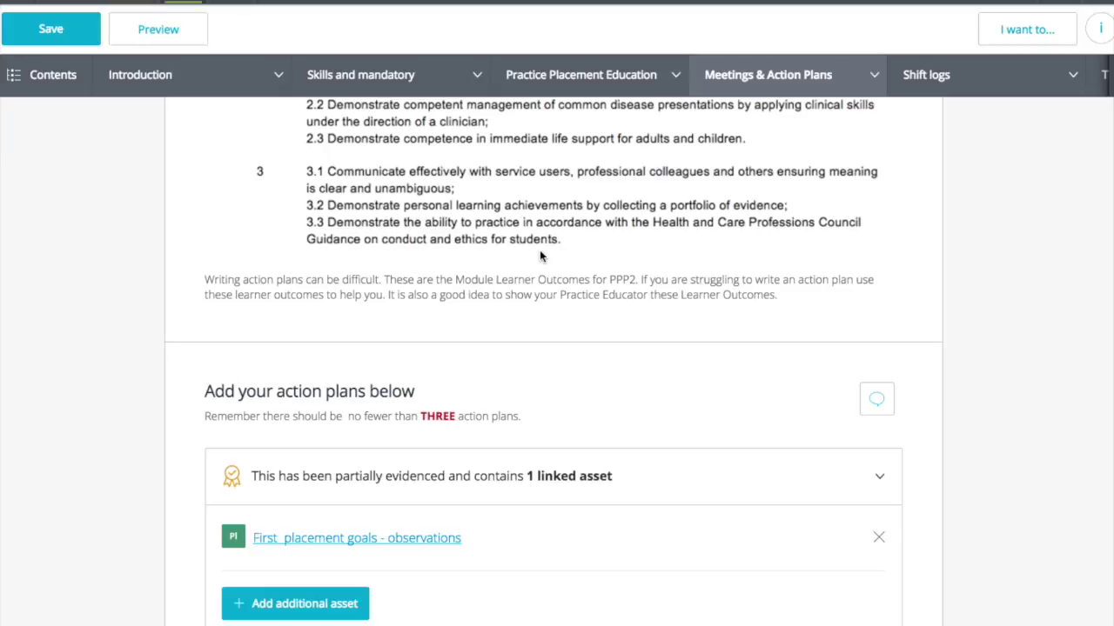
View the Meetings page with its link lecturer meeting section, and go to the Development Action Plan page
{"action": "left_click", "coordinate": [782, 84]}
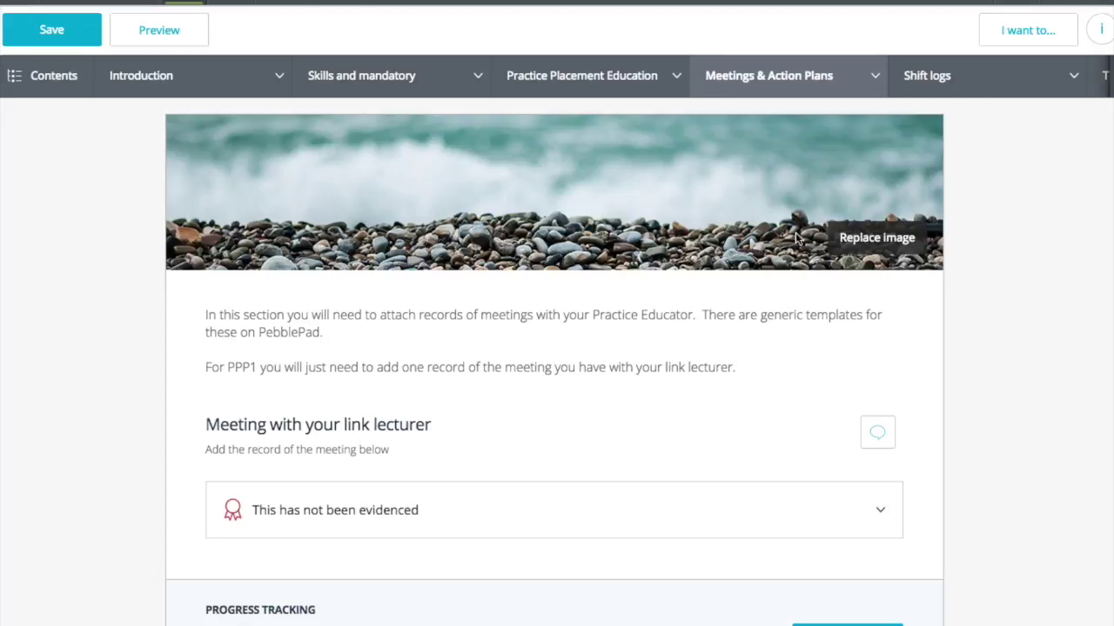
{"action": "left_click", "coordinate": [782, 77]}
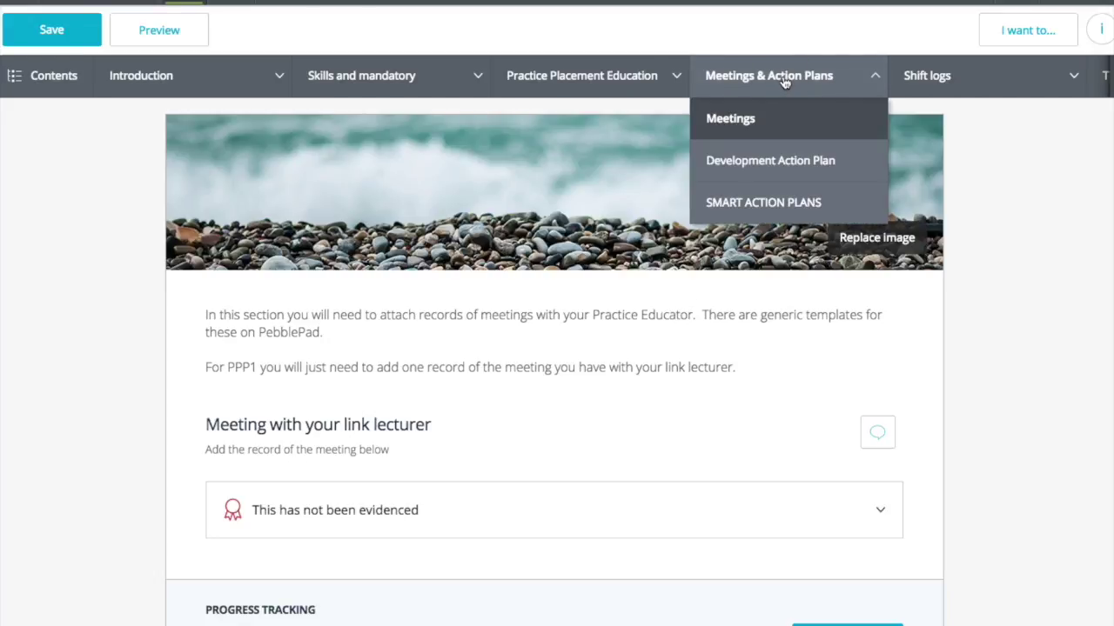
{"action": "left_click", "coordinate": [784, 162]}
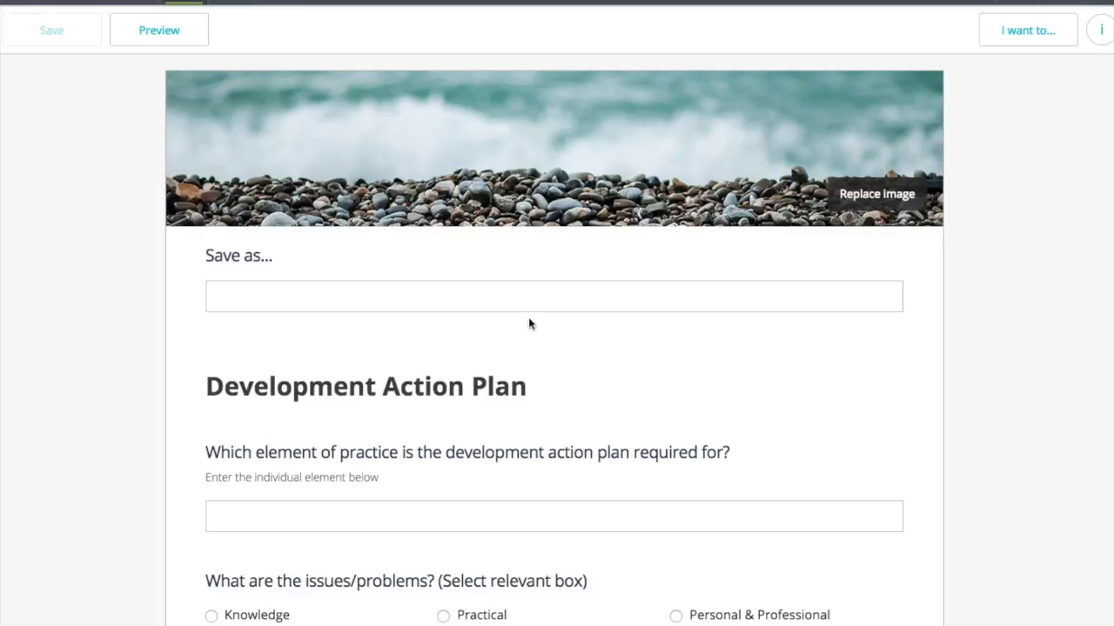
Read through the blank Development Action Plan form, including its element of practice, issues/problems and comments fields
{"action": "scroll", "coordinate": [535, 330], "scroll_direction": "down", "scroll_amount": 3}
{"action": "scroll", "coordinate": [536, 359], "scroll_direction": "down", "scroll_amount": 2}
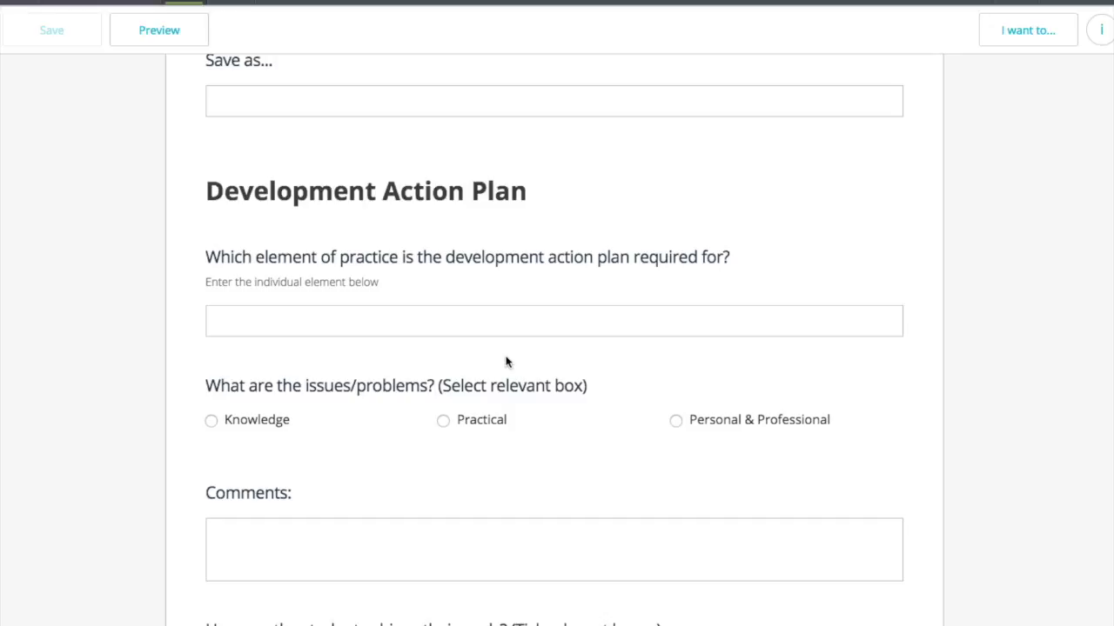
{"action": "scroll", "coordinate": [507, 362], "scroll_direction": "down", "scroll_amount": 3}
{"action": "scroll", "coordinate": [507, 362], "scroll_direction": "down", "scroll_amount": 10}
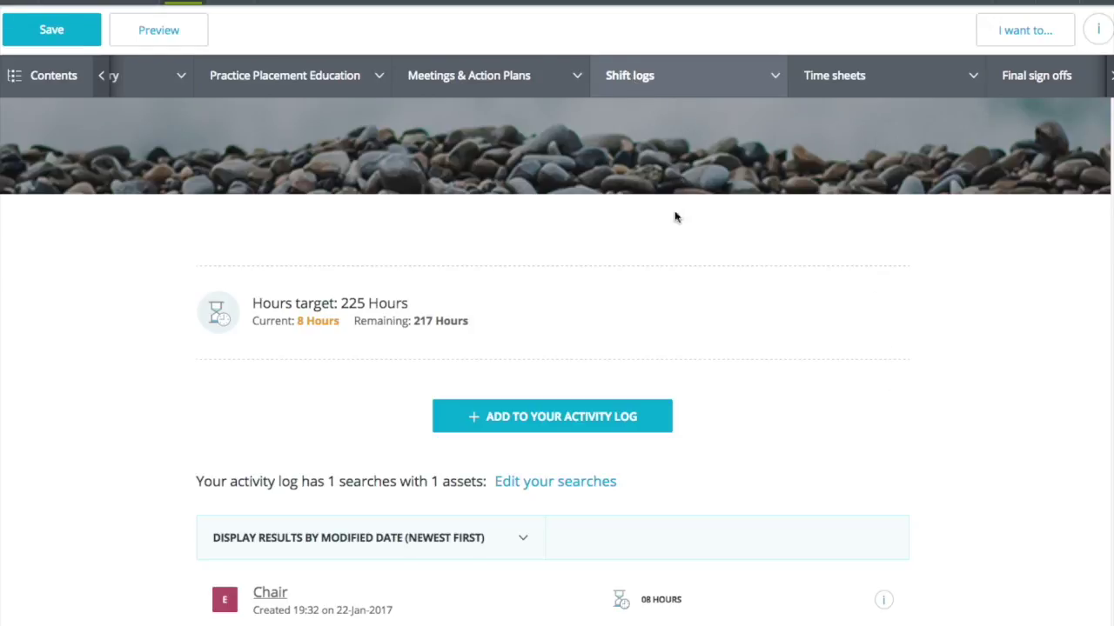
Review the Shift logs page's hours target, logged activity entry, and total and remaining hours
{"action": "scroll", "coordinate": [684, 323], "scroll_direction": "down", "scroll_amount": 2}
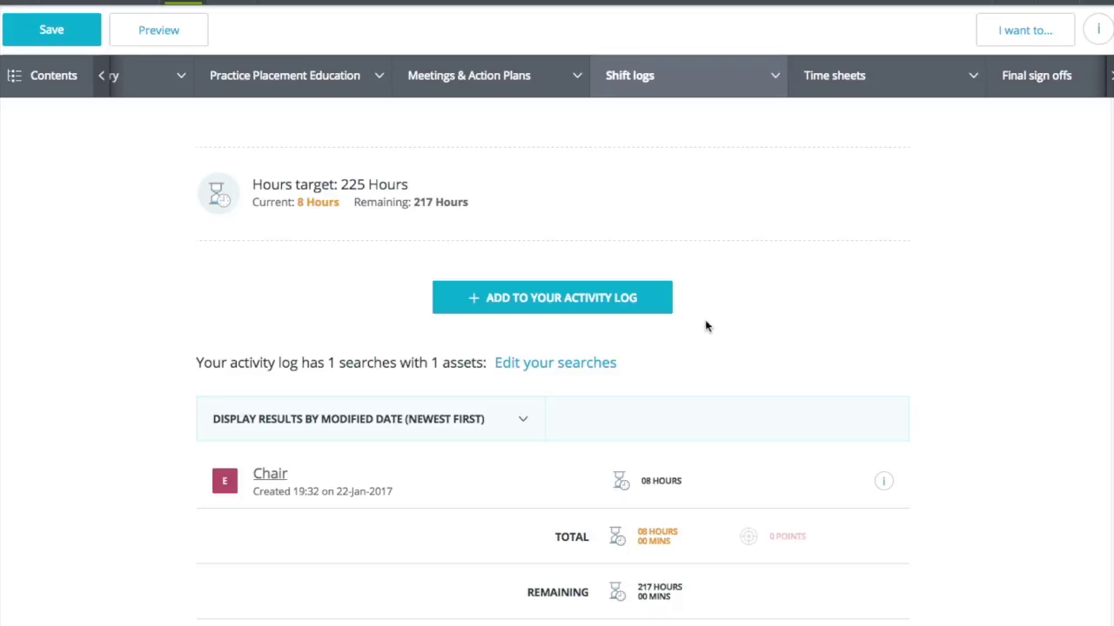
{"action": "scroll", "coordinate": [717, 325], "scroll_direction": "up", "scroll_amount": 1}
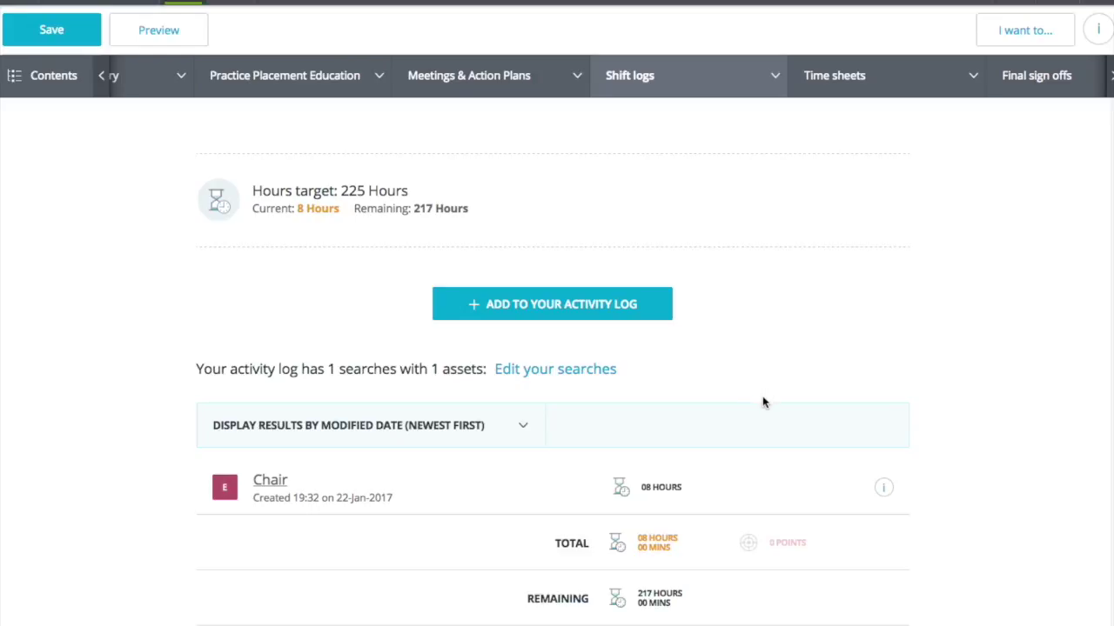
{"action": "scroll", "coordinate": [763, 402], "scroll_direction": "up", "scroll_amount": 1}
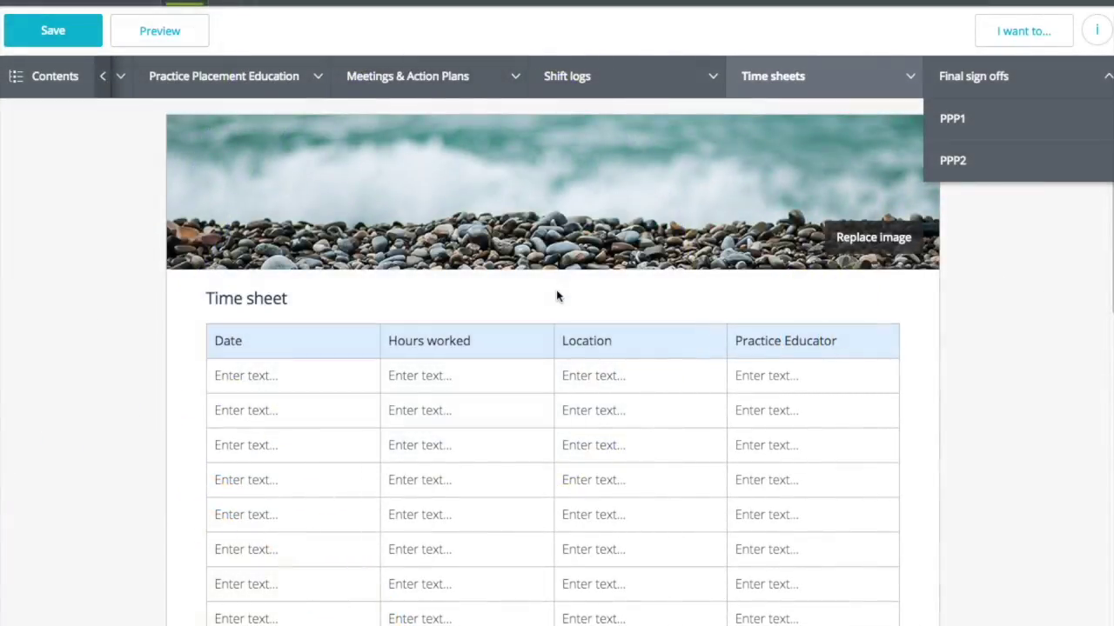
Open the PPP2 final sign-off page and review its hand-in checklist and the student, Practice Educator and lecturer signature sections
{"action": "left_click", "coordinate": [978, 165]}
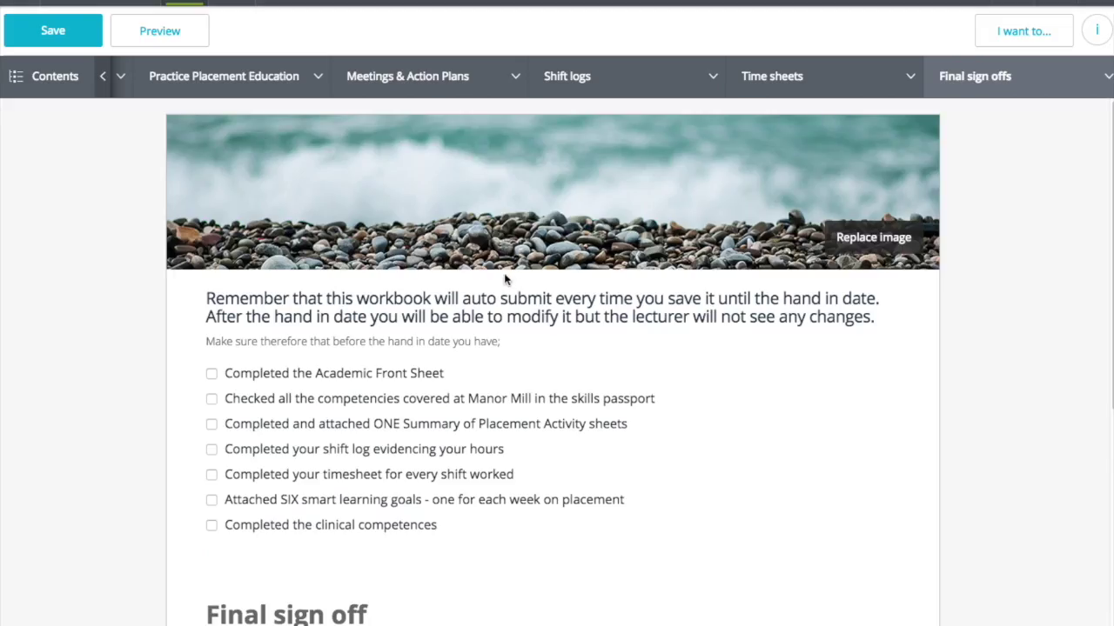
{"action": "scroll", "coordinate": [231, 369], "scroll_direction": "down", "scroll_amount": 1}
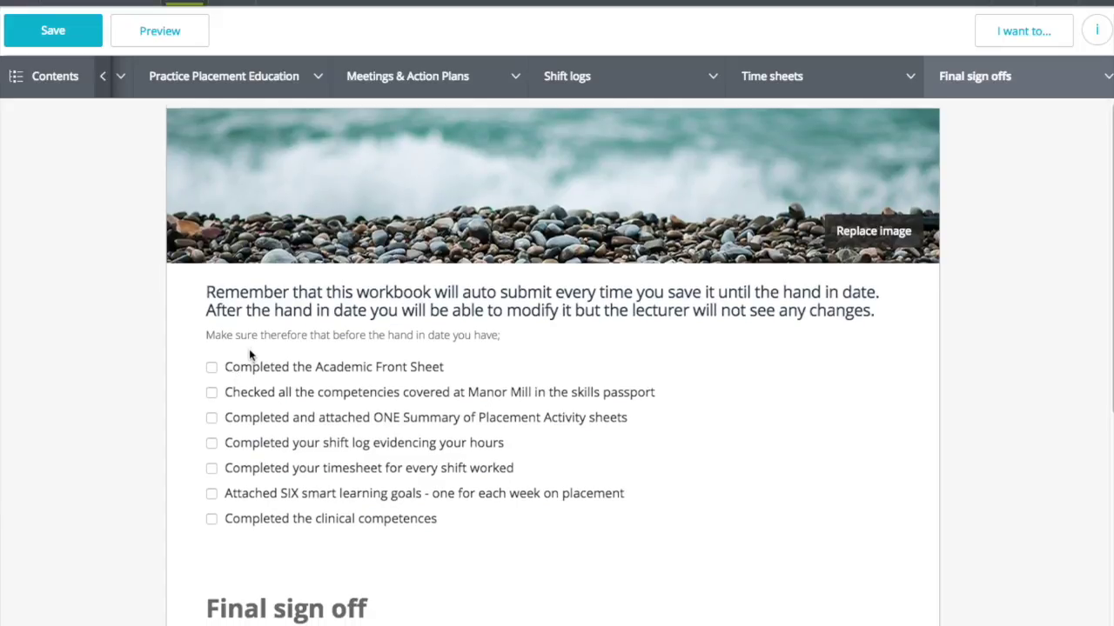
{"action": "scroll", "coordinate": [249, 350], "scroll_direction": "down", "scroll_amount": 3}
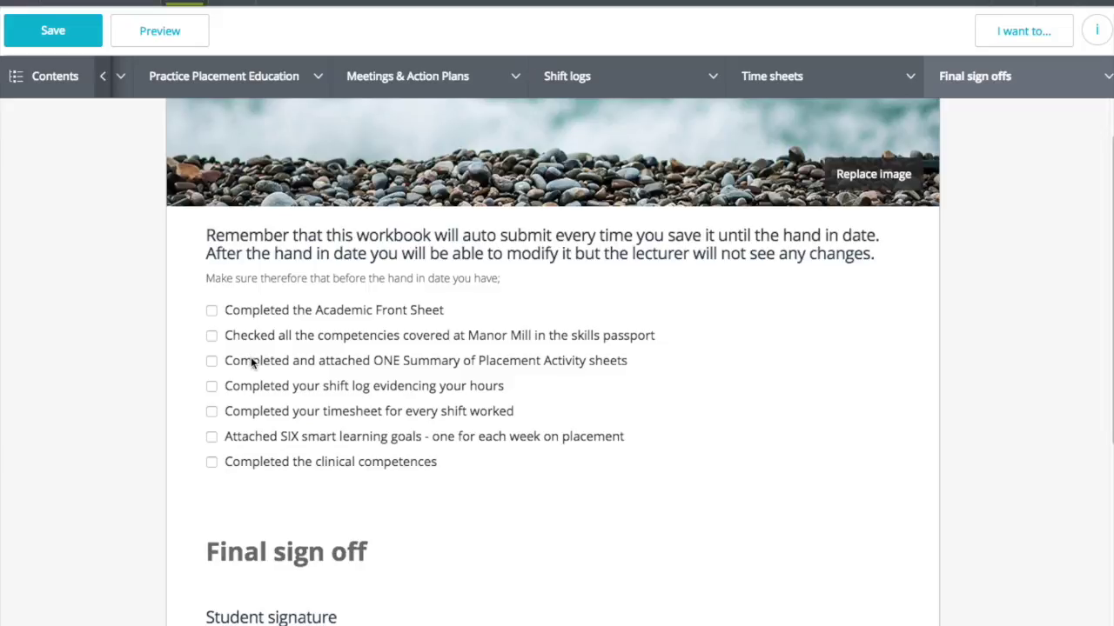
{"action": "scroll", "coordinate": [252, 363], "scroll_direction": "down", "scroll_amount": 1}
{"action": "scroll", "coordinate": [253, 363], "scroll_direction": "down", "scroll_amount": 6}
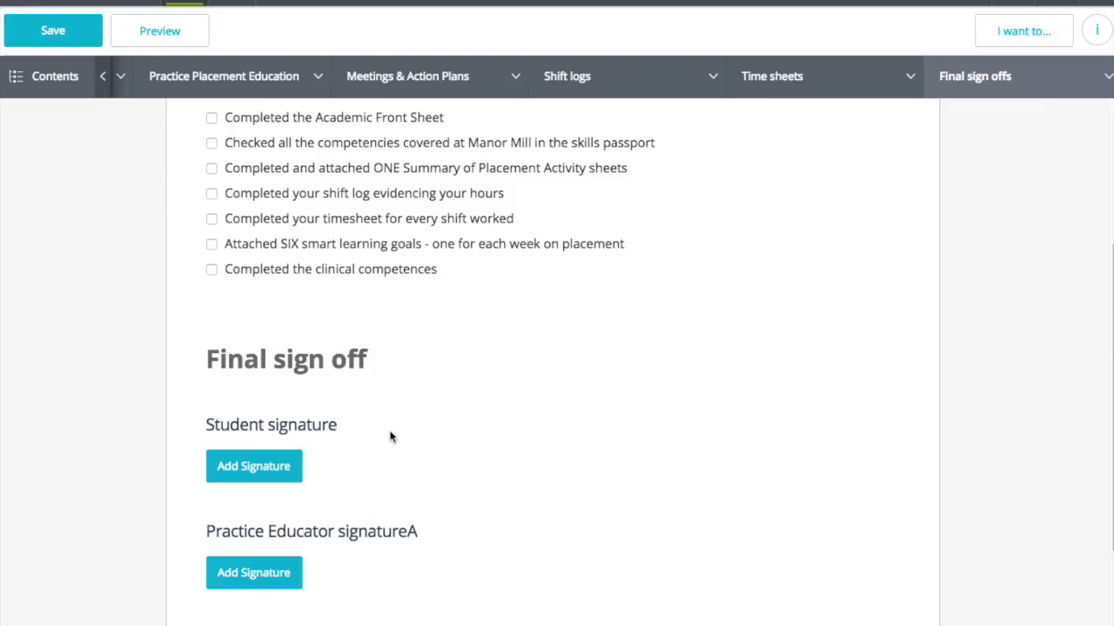
{"action": "scroll", "coordinate": [391, 435], "scroll_direction": "down", "scroll_amount": 4}
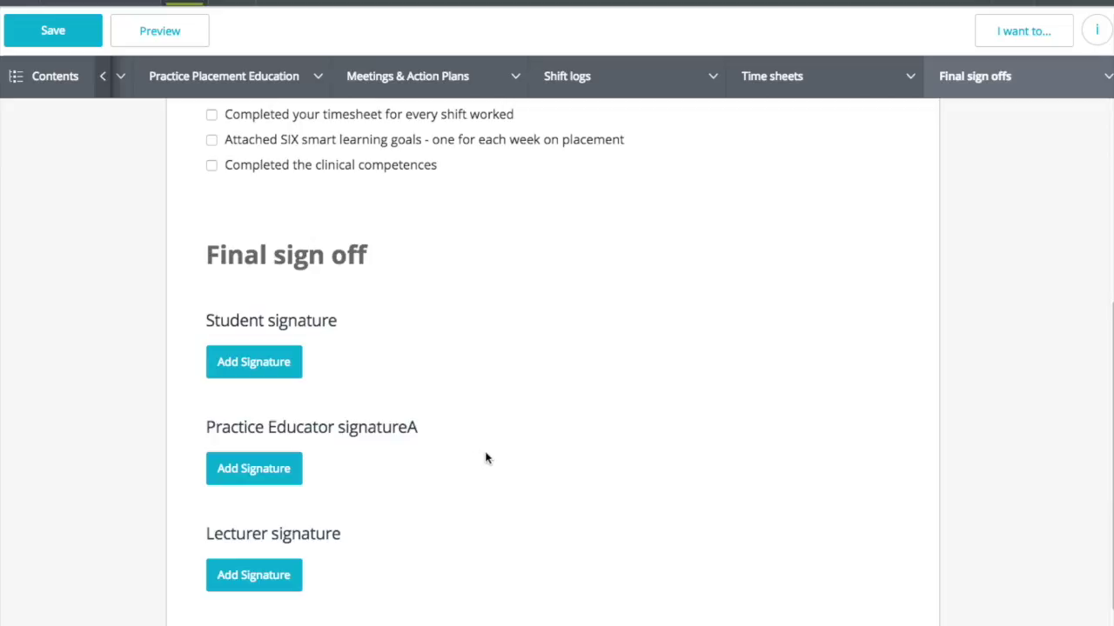
Add a handwritten "Paramedic" signature in the Practice Educator signature section, confirm it, and view the remaining sign-off section
{"action": "left_click", "coordinate": [261, 468]}
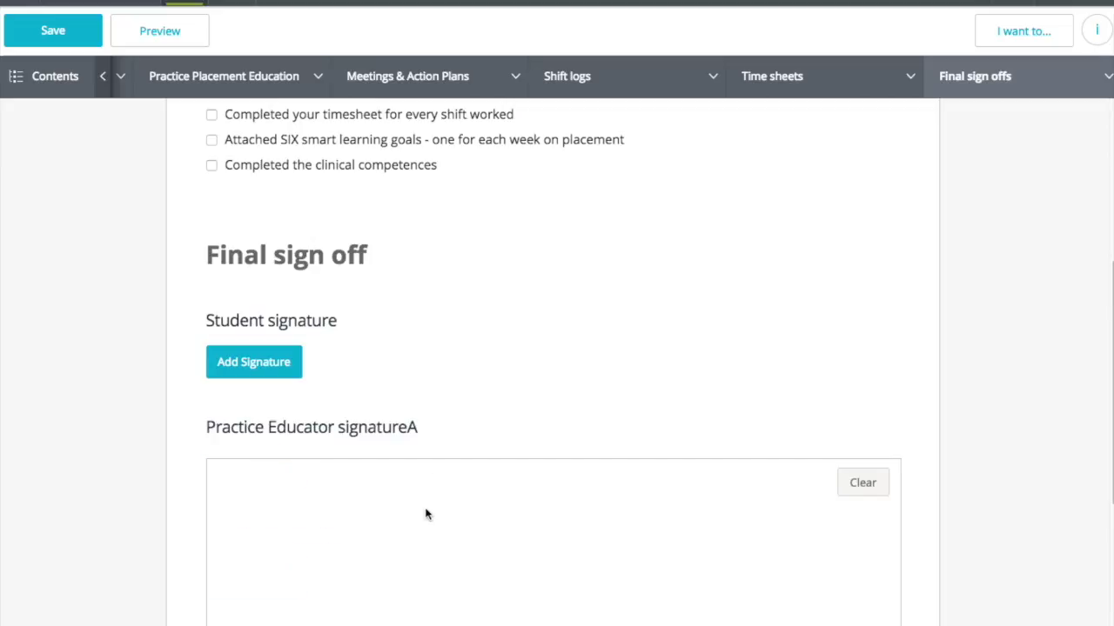
{"action": "scroll", "coordinate": [418, 509], "scroll_direction": "down", "scroll_amount": 2}
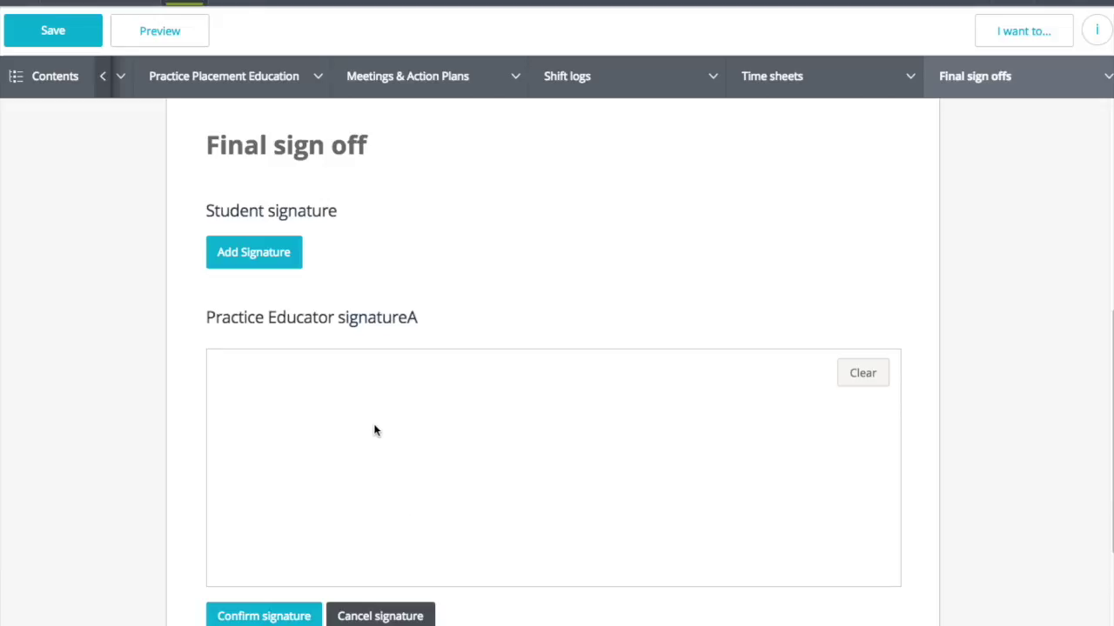
{"action": "left_click_drag", "start_coordinate": [369, 425], "coordinate": [371, 418]}
{"action": "mouse_move", "coordinate": [408, 453]}
{"action": "left_mouse_down"}
{"action": "mouse_move", "coordinate": [552, 447]}
{"action": "mouse_move", "coordinate": [673, 485]}
{"action": "mouse_move", "coordinate": [736, 460]}
{"action": "mouse_move", "coordinate": [773, 482]}
{"action": "mouse_move", "coordinate": [809, 477]}
{"action": "left_mouse_up"}
{"action": "left_click", "coordinate": [741, 429]}
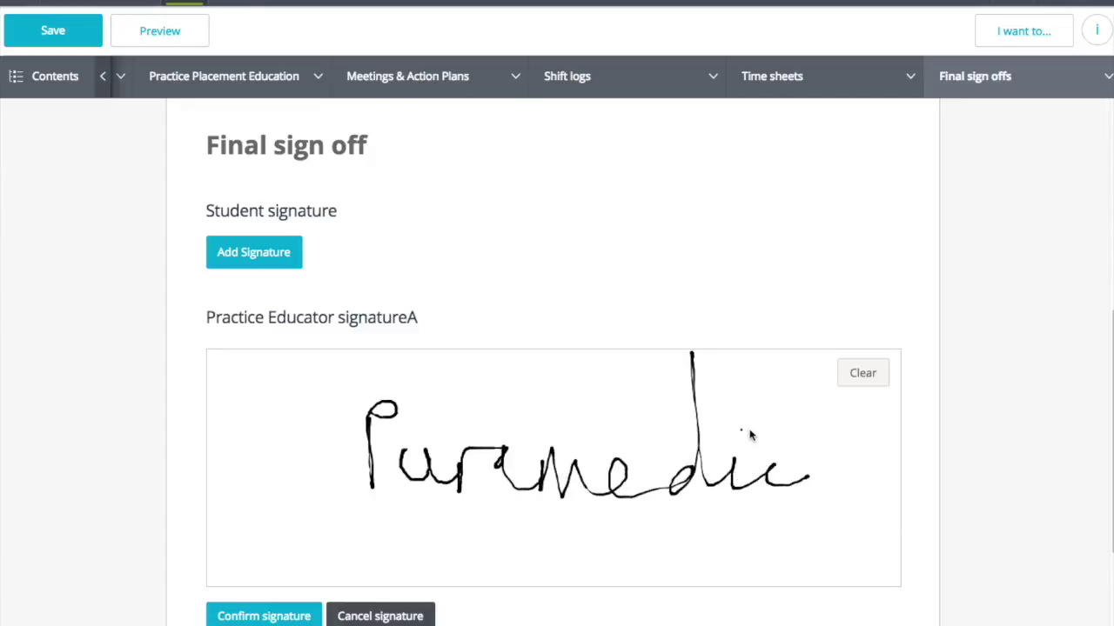
{"action": "left_click", "coordinate": [264, 618]}
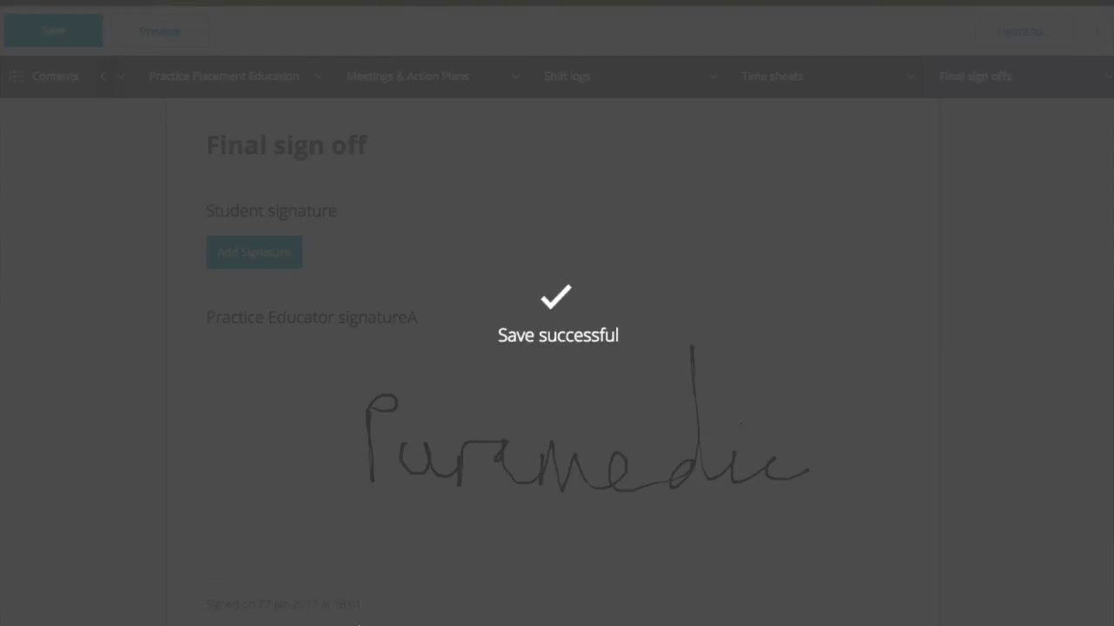
{"action": "scroll", "coordinate": [503, 446], "scroll_direction": "down", "scroll_amount": 2}
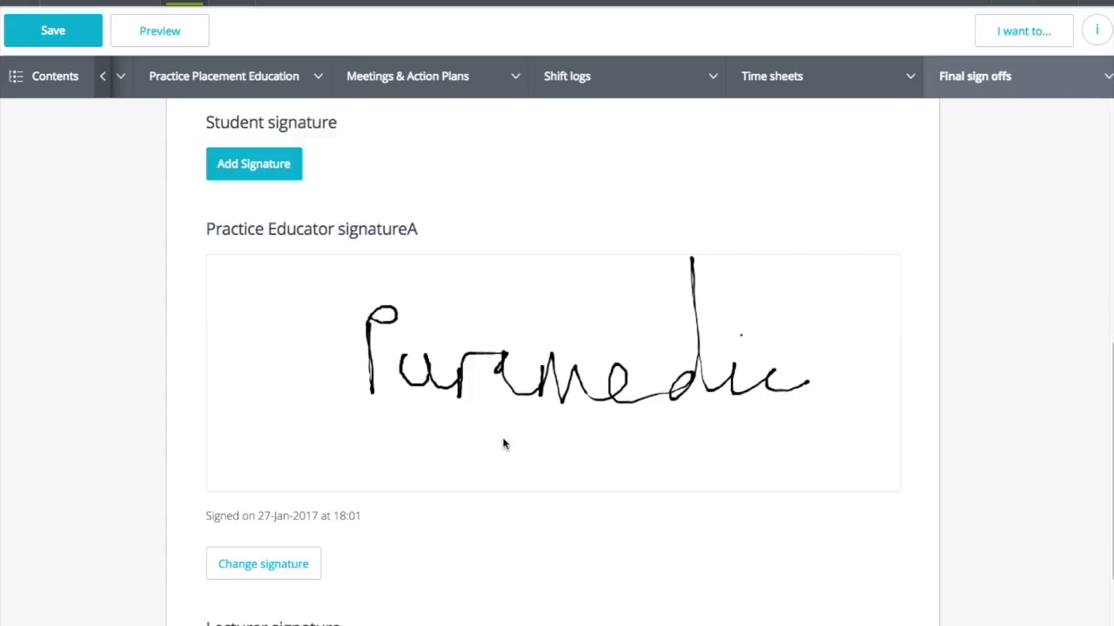
{"action": "scroll", "coordinate": [503, 446], "scroll_direction": "down", "scroll_amount": 1}
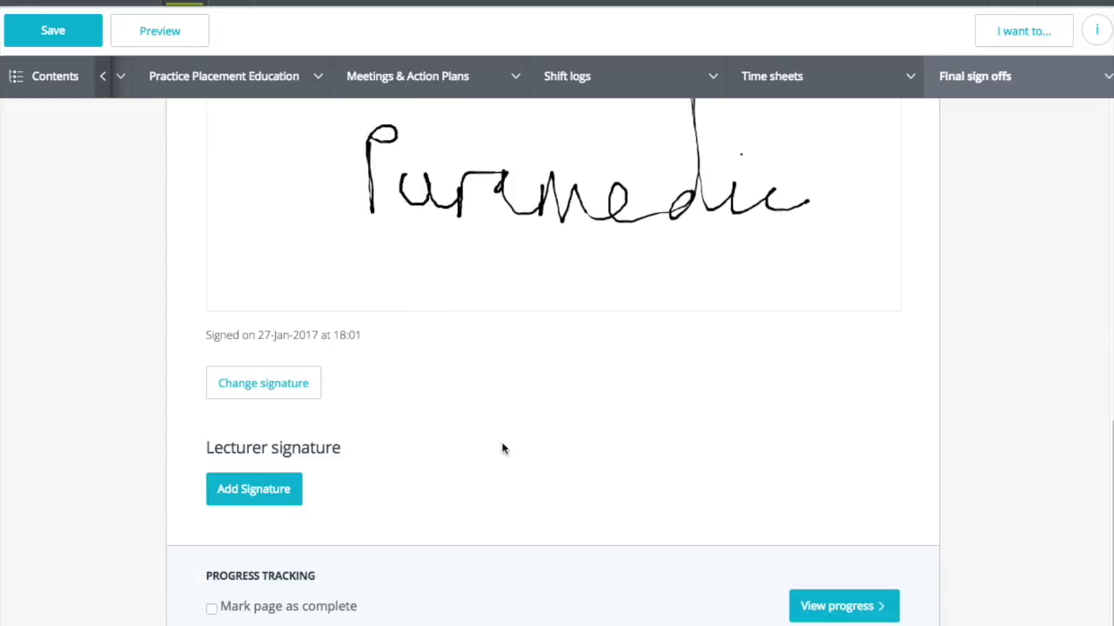